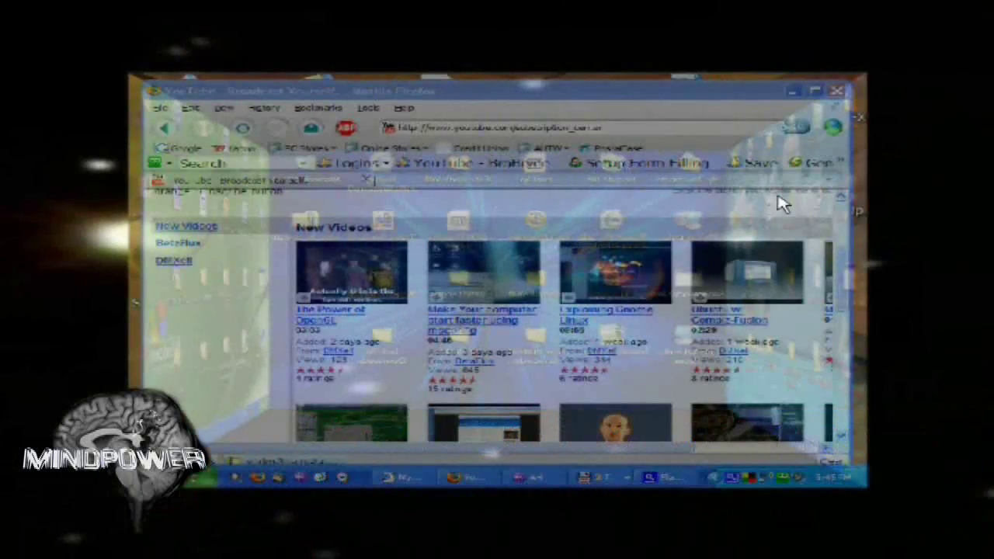
{"action": "key", "text": "ctrl+alt+Right"}
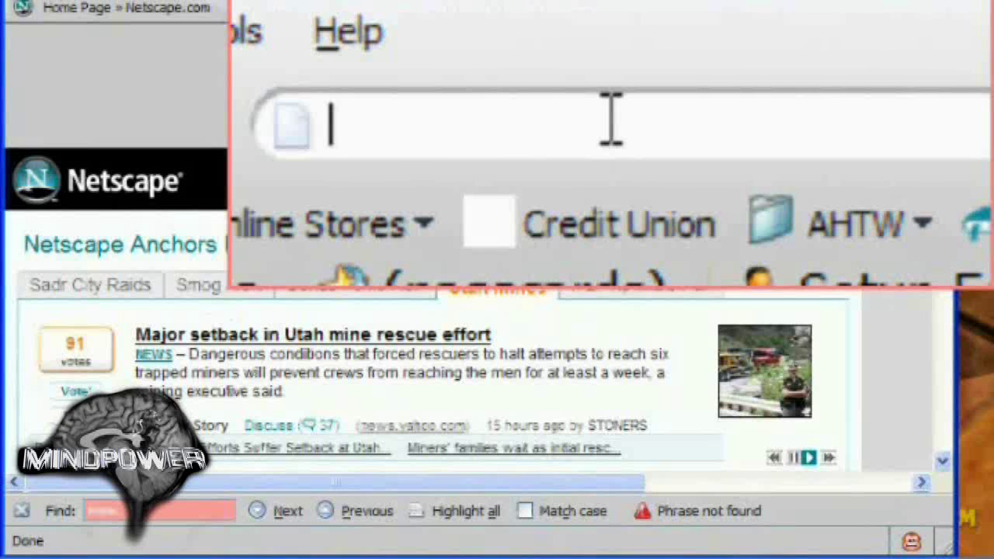
{"action": "type", "text": "w"}
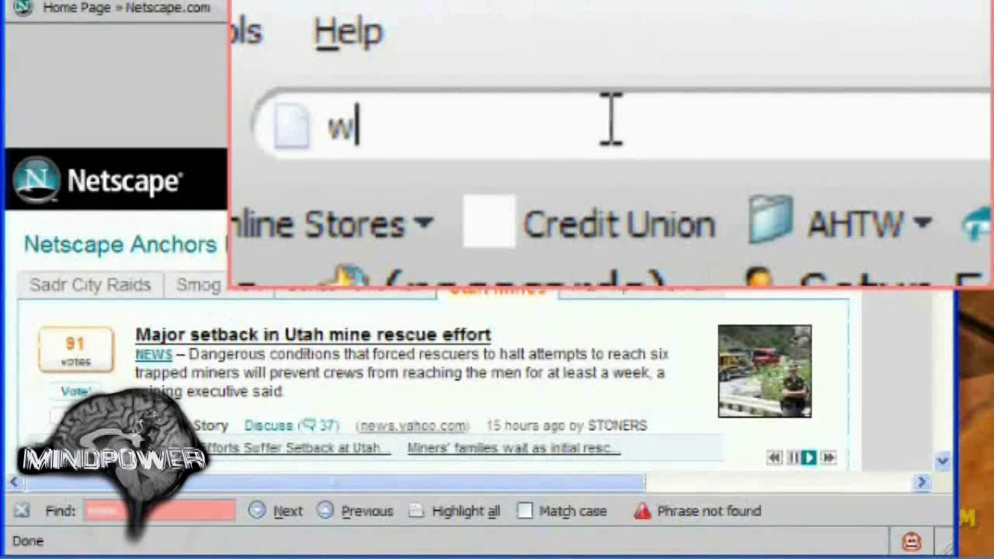
{"action": "type", "text": "ww.a"}
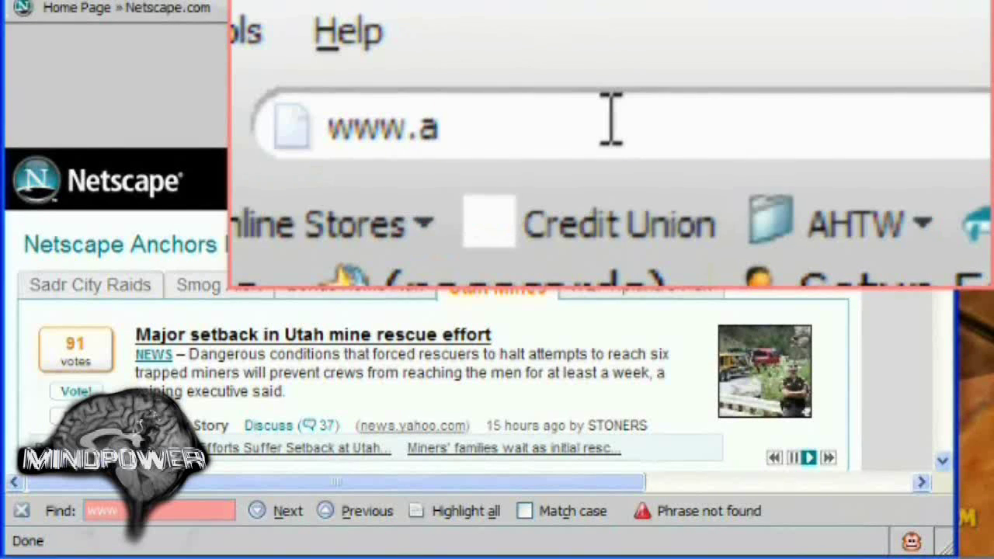
{"action": "type", "text": "hearttow"}
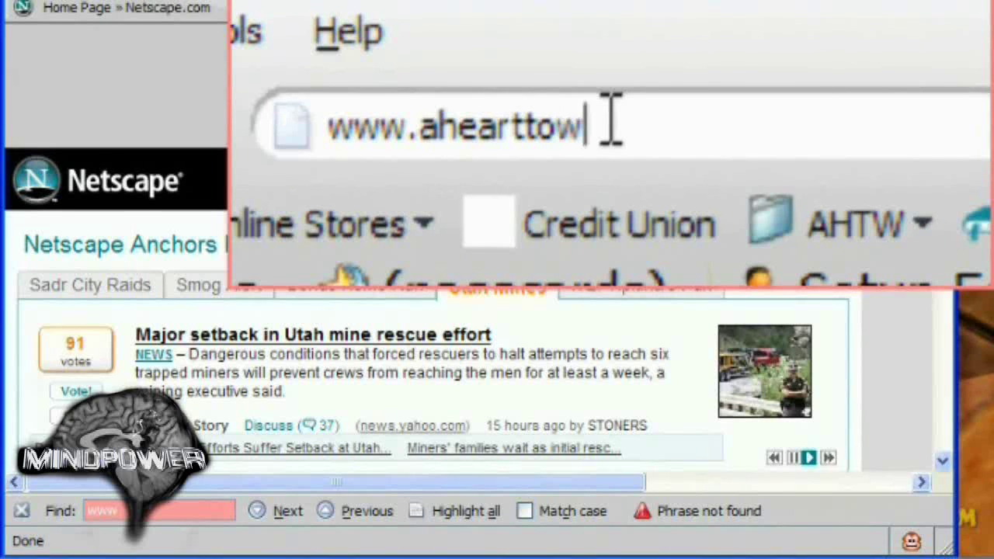
{"action": "type", "text": "itness.com"}
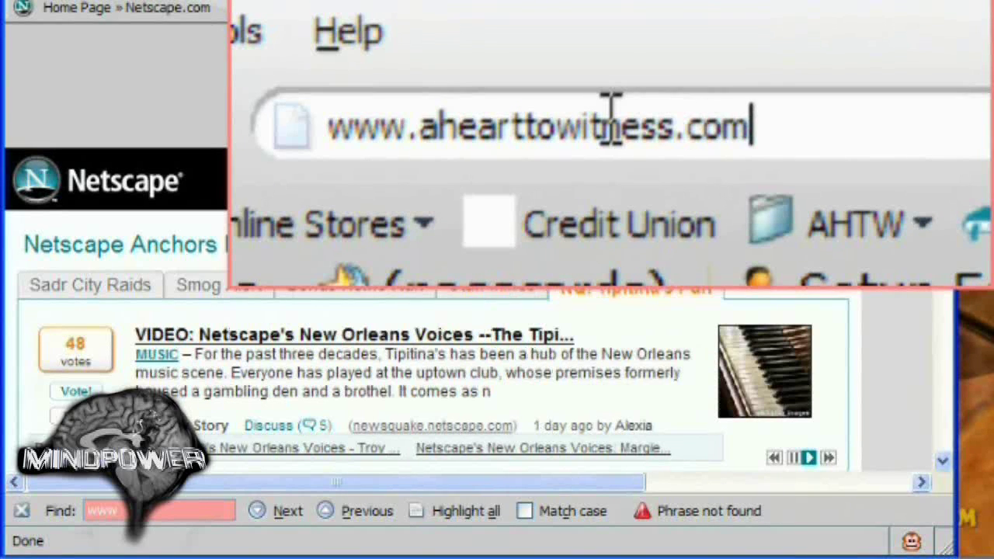
{"action": "type", "text": "/so"}
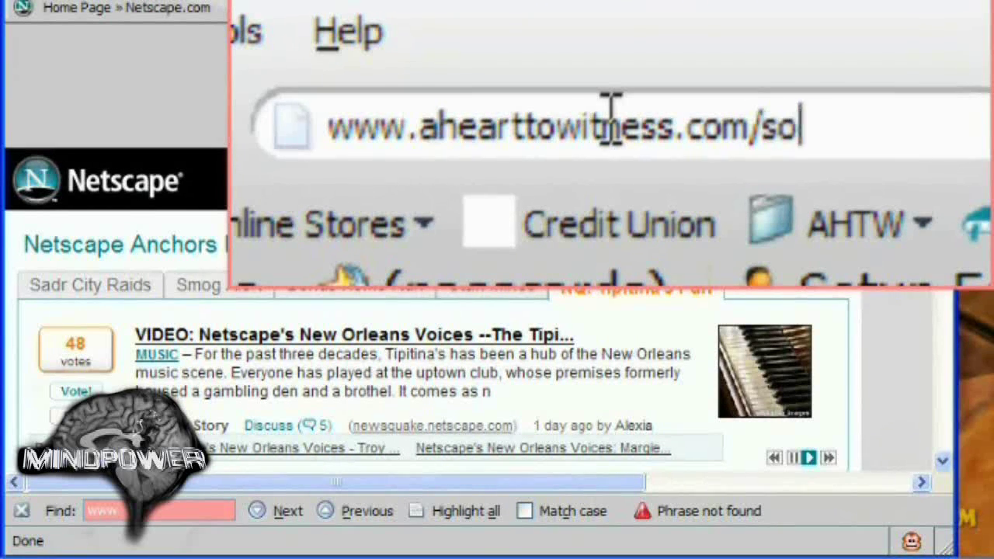
{"action": "type", "text": "ftware.html"}
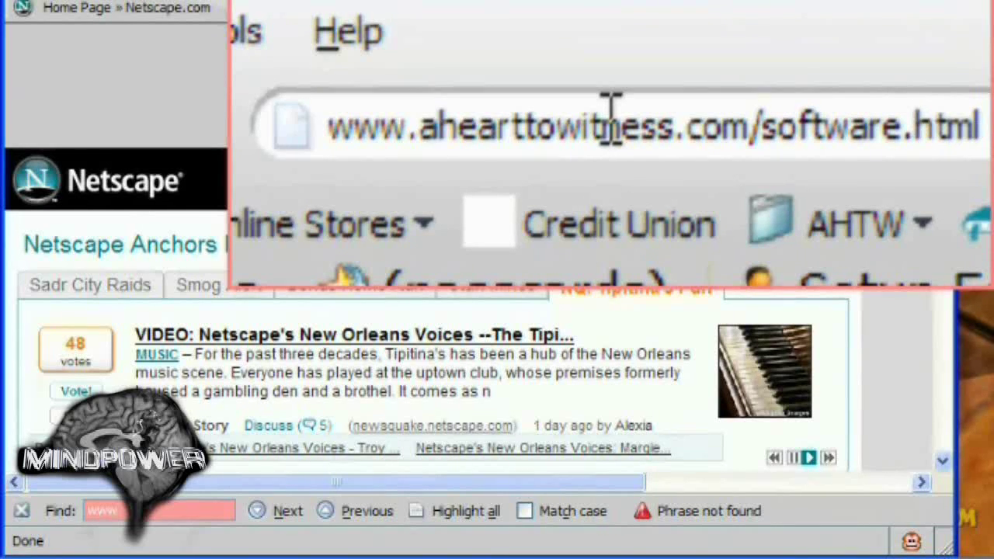
{"action": "key", "text": "Return"}
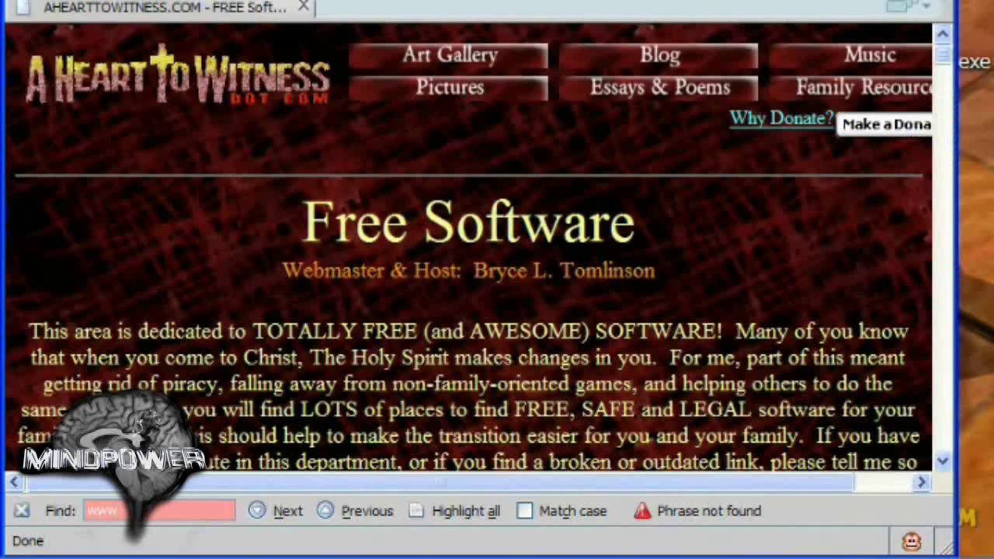
- Open the TWEAKS category from the software categories on the Free Software page
{"action": "scroll", "coordinate": [442, 144], "scroll_direction": "down", "scroll_amount": 5}
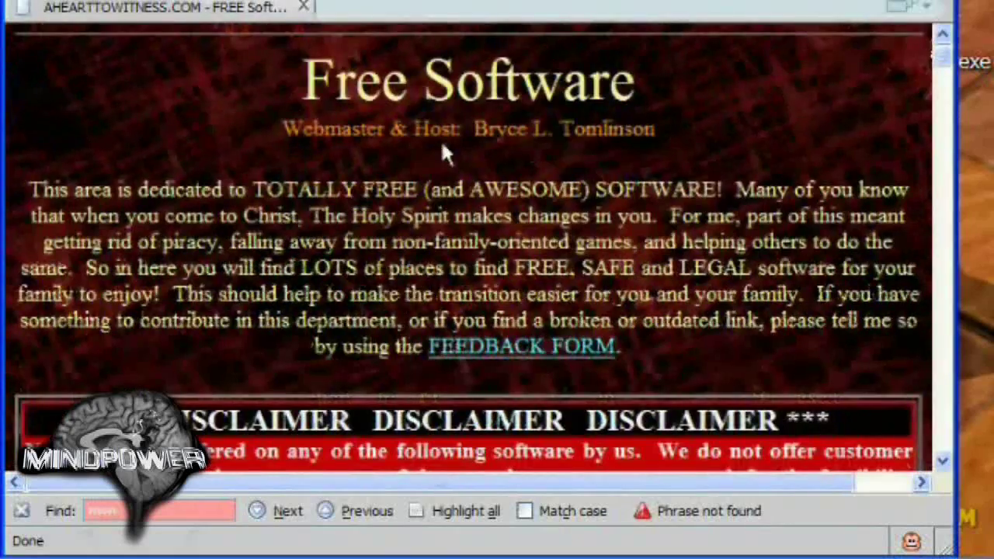
{"action": "scroll", "coordinate": [443, 144], "scroll_direction": "down", "scroll_amount": 2}
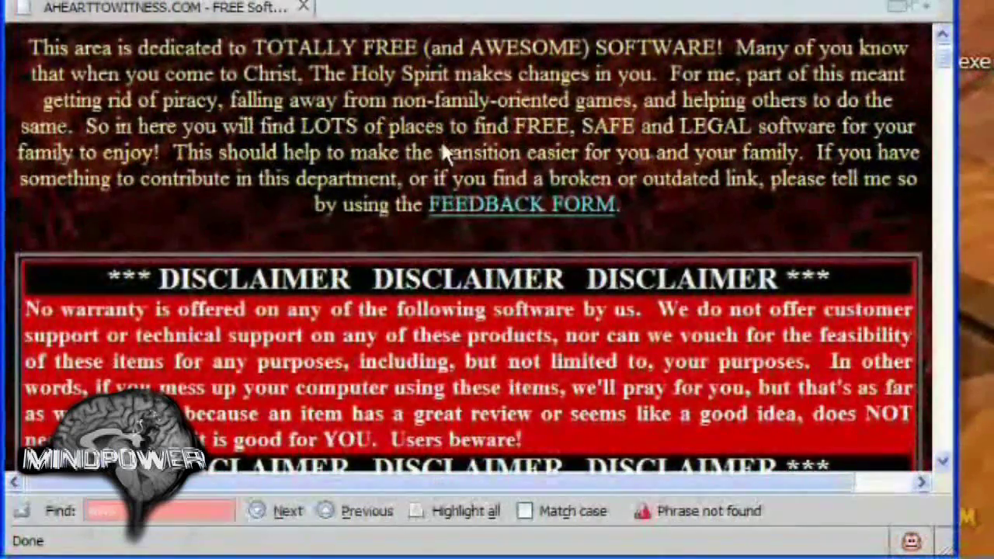
{"action": "scroll", "coordinate": [443, 147], "scroll_direction": "down", "scroll_amount": 5}
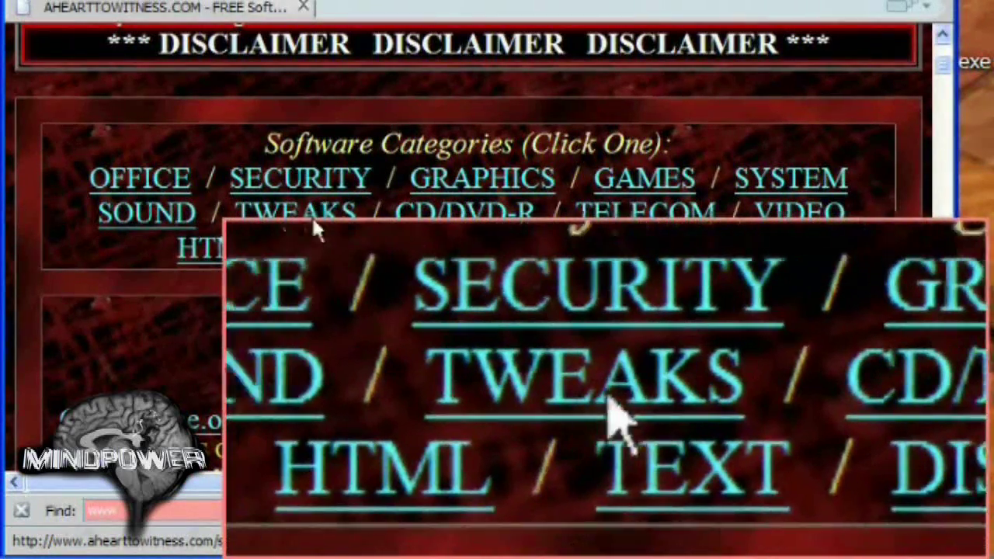
{"action": "left_click", "coordinate": [307, 221]}
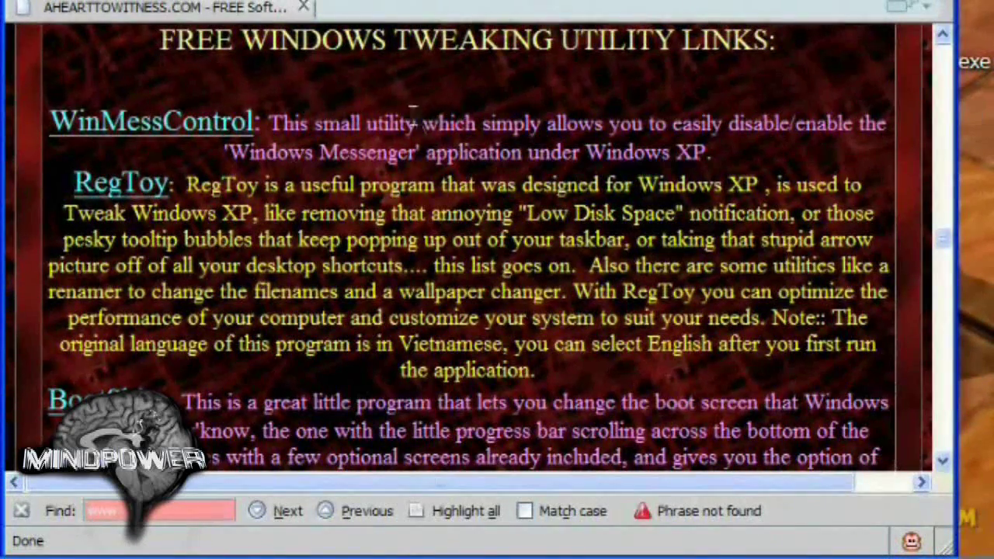
- Open the Yod'm 3D V1.4 link among the free Windows tweaking utilities
{"action": "scroll", "coordinate": [408, 124], "scroll_direction": "down", "scroll_amount": 6}
{"action": "scroll", "coordinate": [397, 128], "scroll_direction": "down", "scroll_amount": 2}
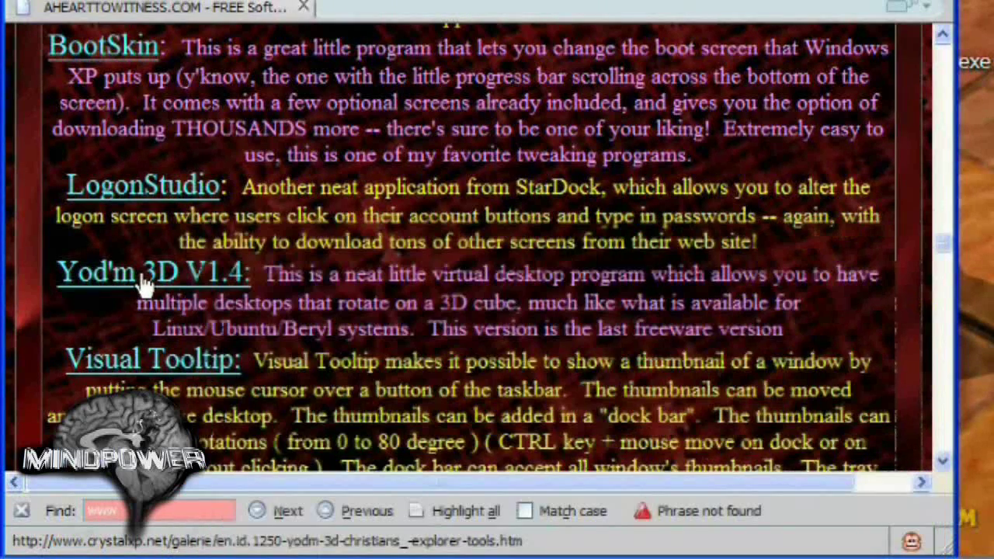
{"action": "left_click", "coordinate": [143, 284]}
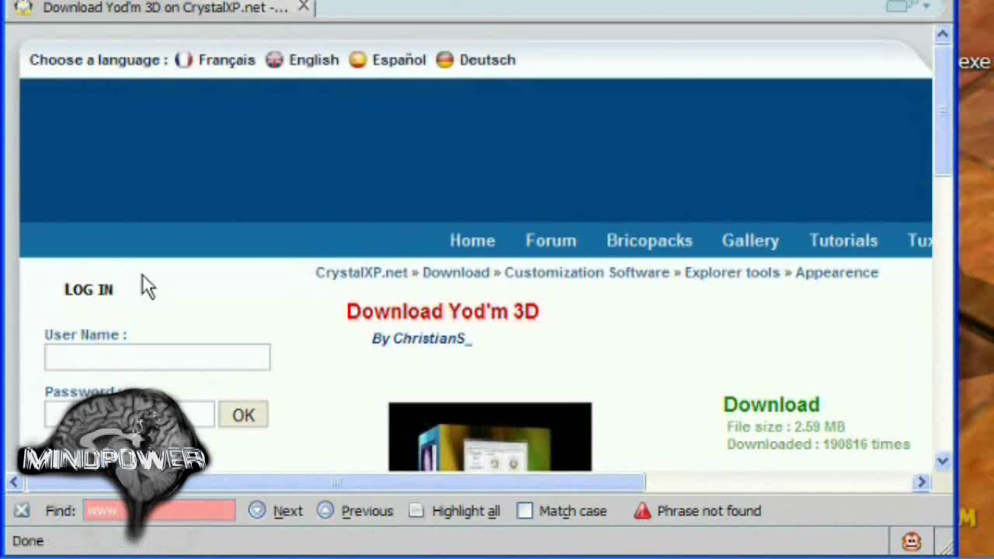
- Download Yod'm 3D and save yodm-3d-crystalxp.net-en-1250.zip to the Desktop
{"action": "scroll", "coordinate": [142, 274], "scroll_direction": "down", "scroll_amount": 5}
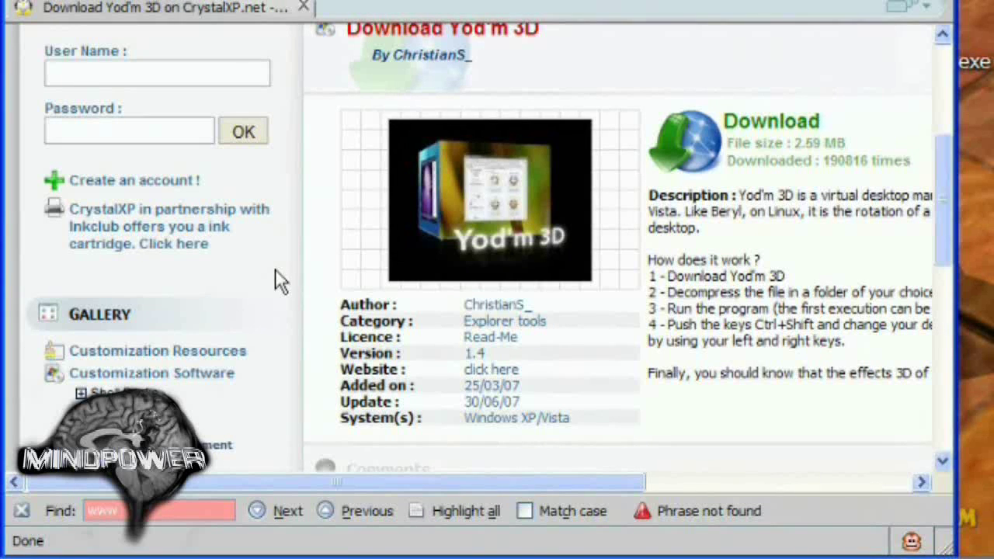
{"action": "left_click", "coordinate": [794, 139]}
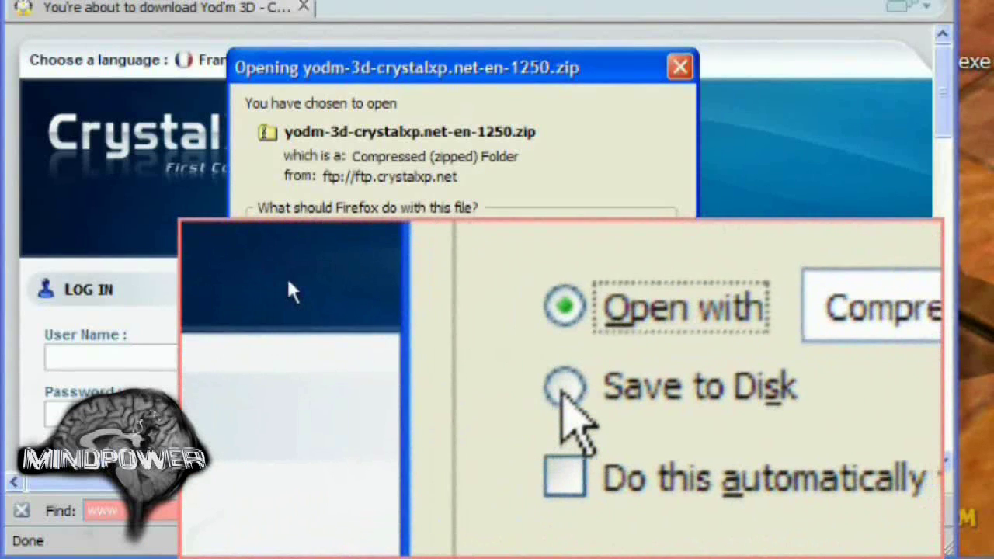
{"action": "left_click", "coordinate": [289, 289]}
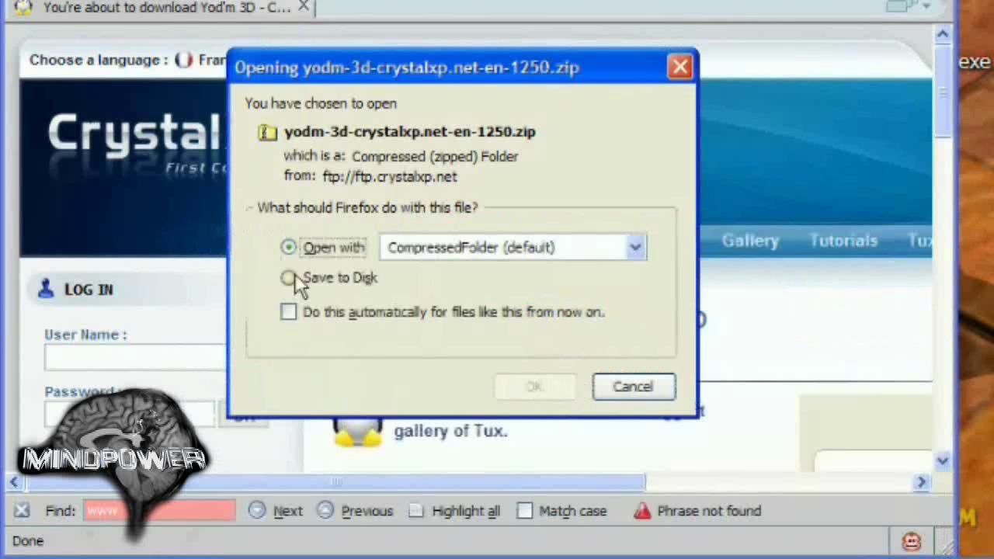
{"action": "left_click", "coordinate": [292, 279]}
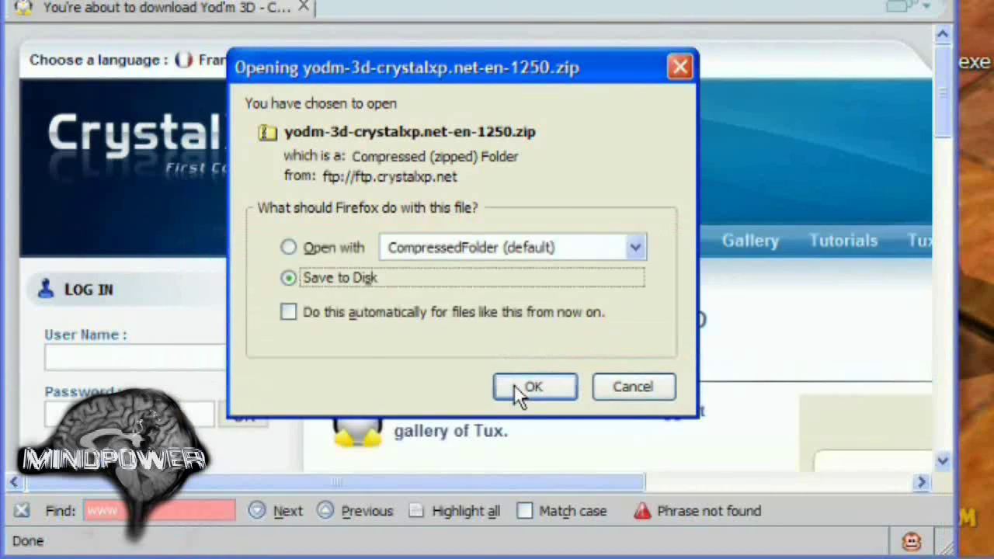
{"action": "left_click", "coordinate": [532, 387]}
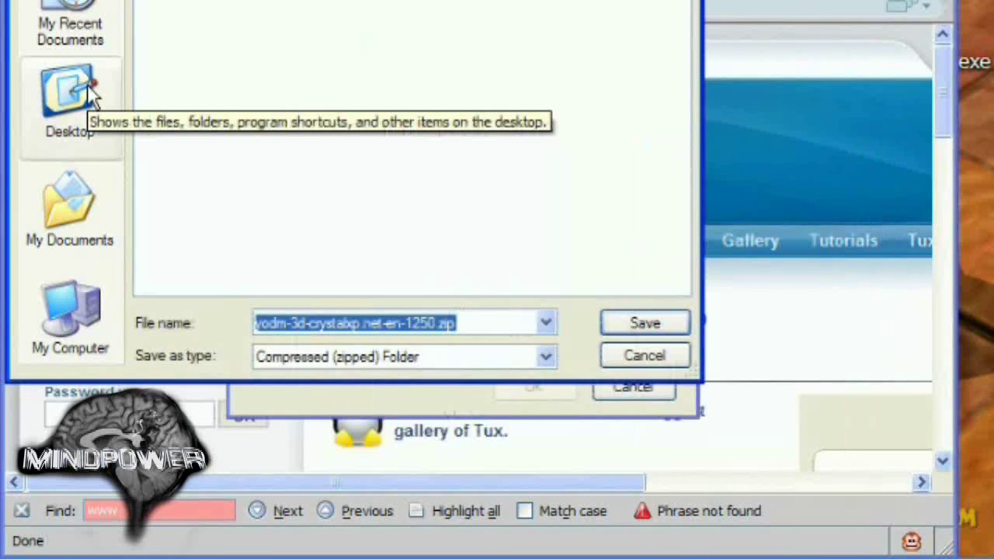
{"action": "left_click", "coordinate": [70, 98]}
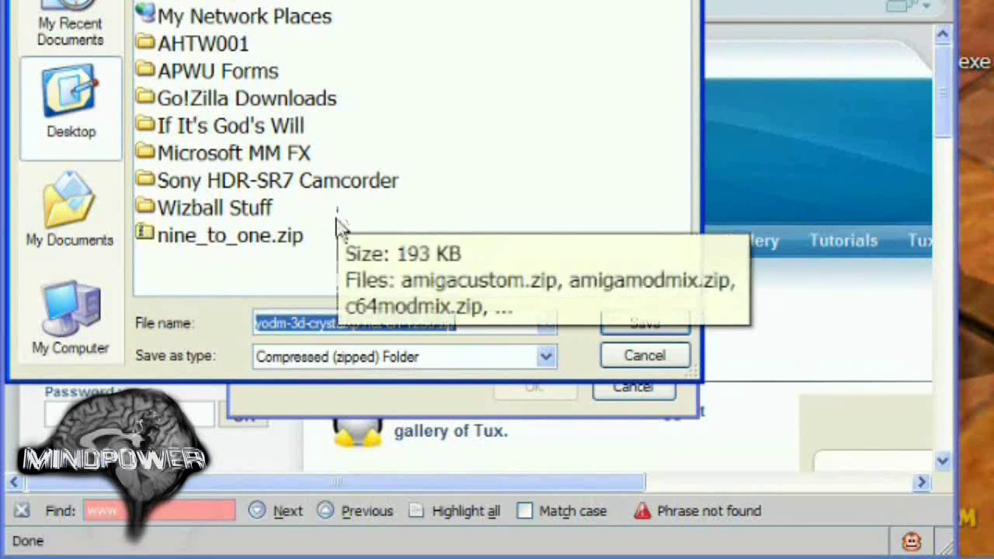
{"action": "left_click", "coordinate": [641, 324]}
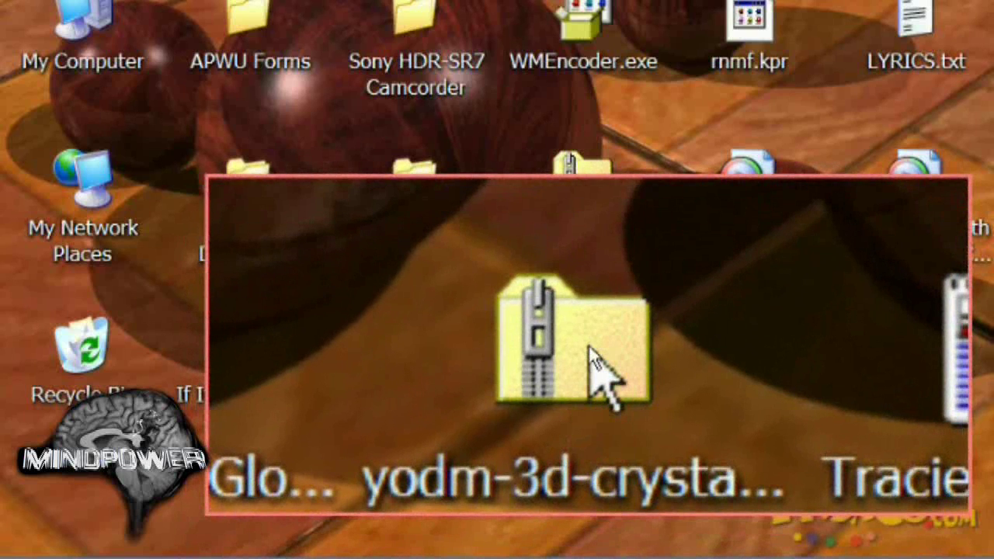
- Open the downloaded yodm-3d zip archive on the desktop and copy all of its files
{"action": "double_click", "coordinate": [585, 177]}
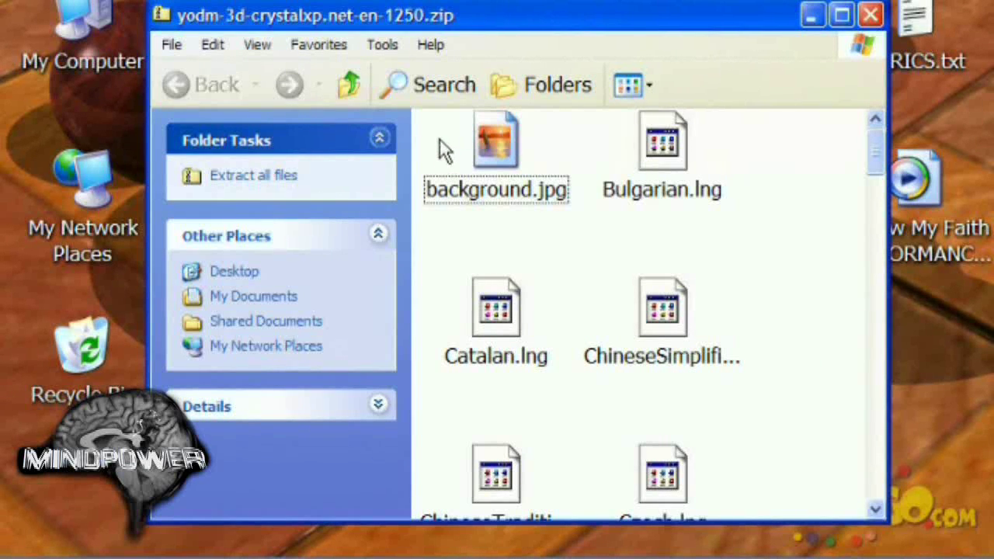
{"action": "left_click_drag", "start_coordinate": [438, 134], "coordinate": [788, 519]}
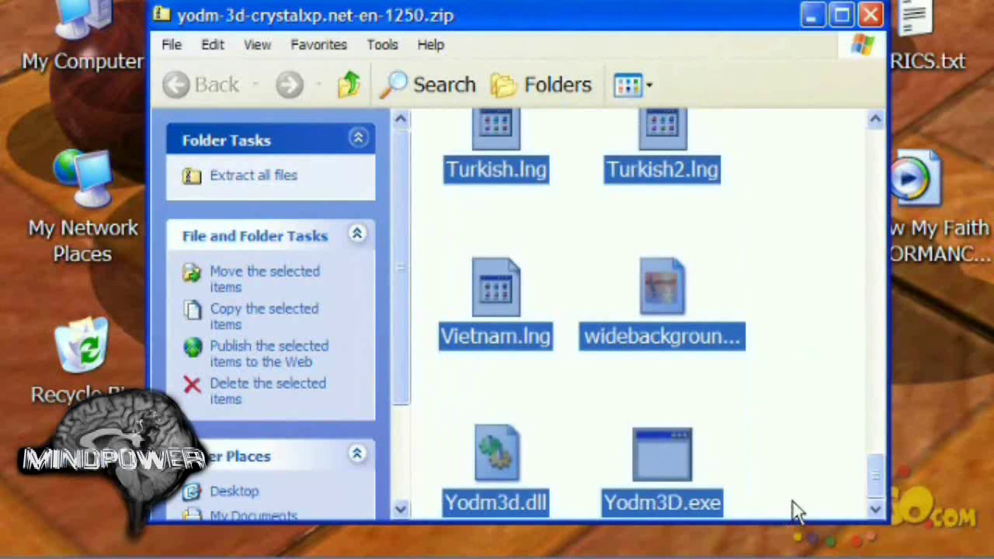
{"action": "right_click", "coordinate": [670, 462]}
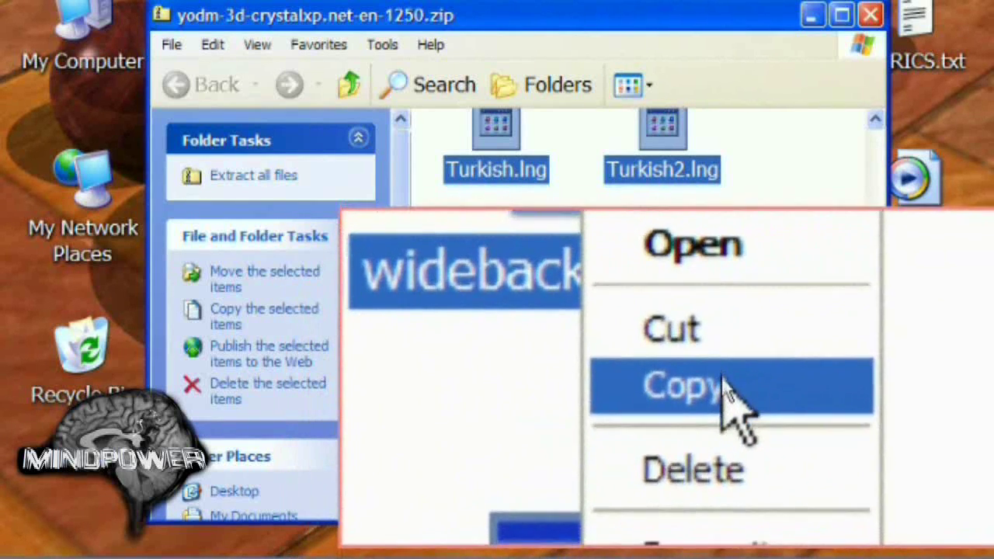
{"action": "left_click", "coordinate": [726, 393]}
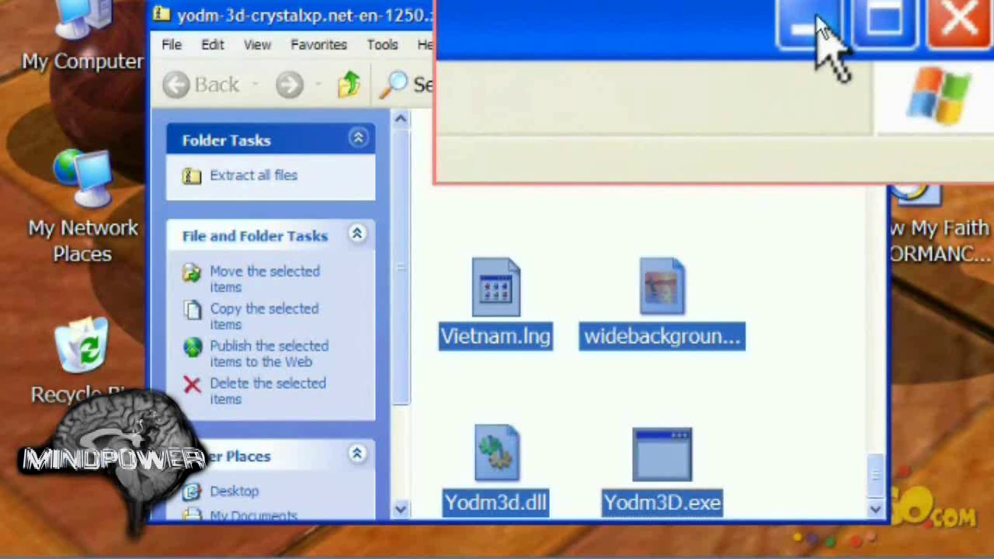
- Minimize the archive window and open the Program Files folder on Local Disk (C:) through My Computer
{"action": "left_click", "coordinate": [841, 14]}
{"action": "double_click", "coordinate": [83, 31]}
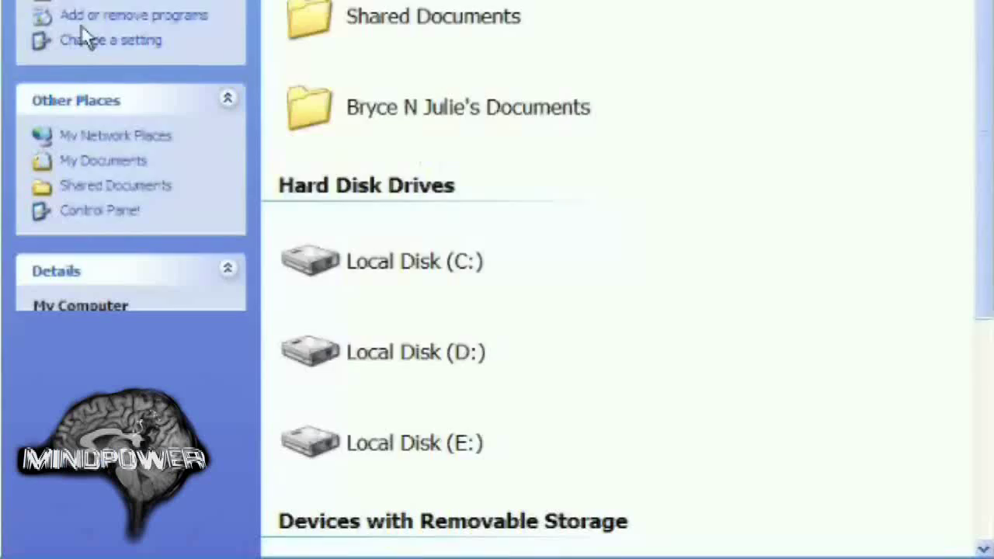
{"action": "mouse_move", "coordinate": [395, 344]}
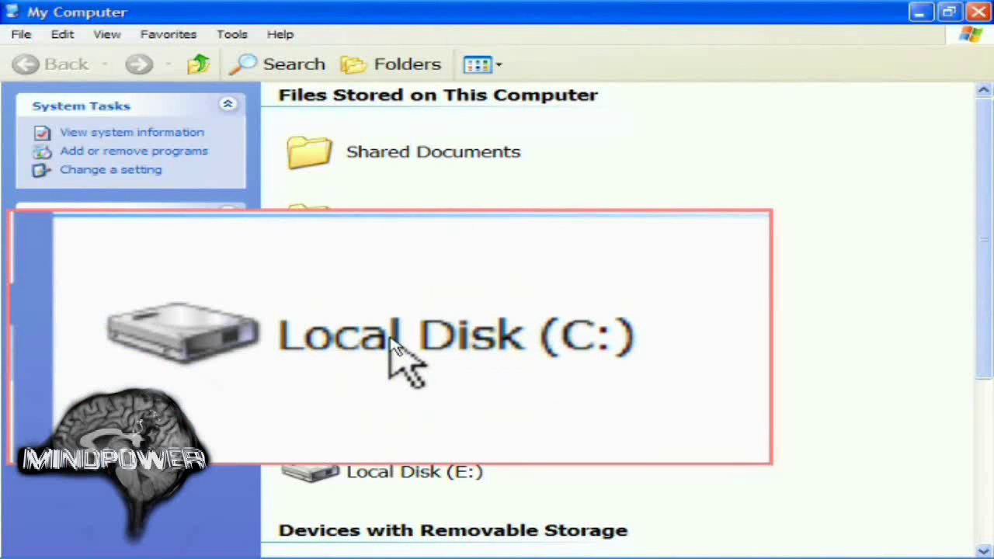
{"action": "double_click", "coordinate": [394, 342]}
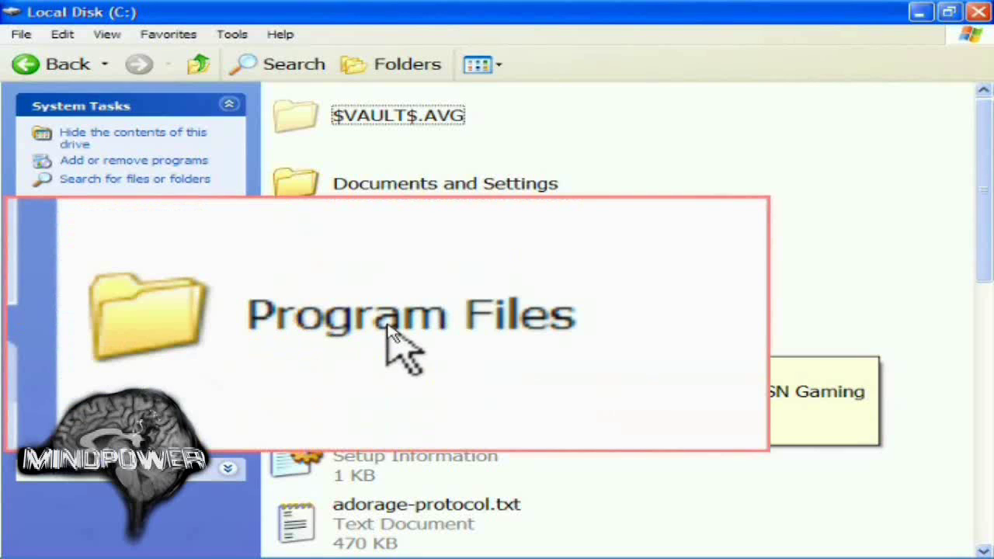
{"action": "double_click", "coordinate": [393, 328]}
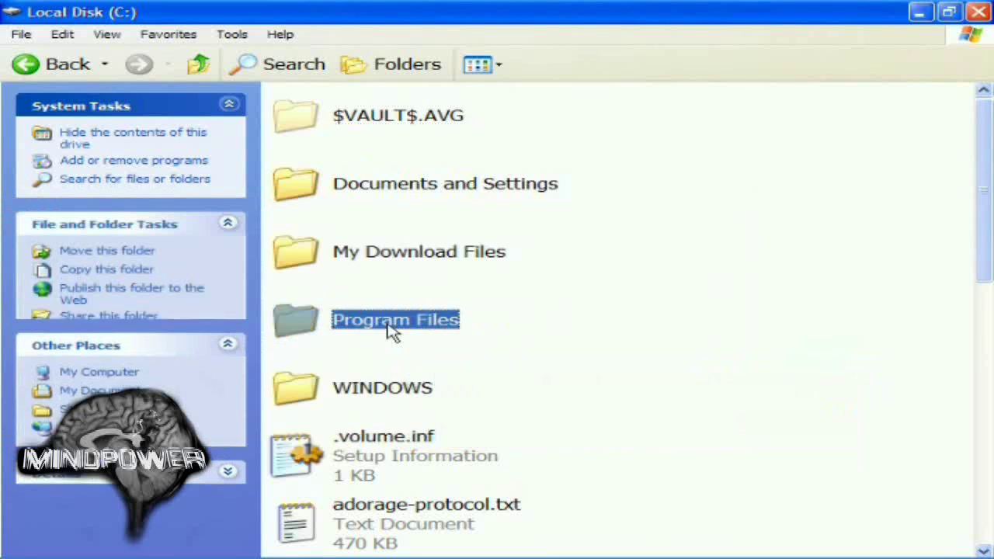
- Create a new folder named Yodm in Program Files and open it
{"action": "right_click", "coordinate": [591, 386]}
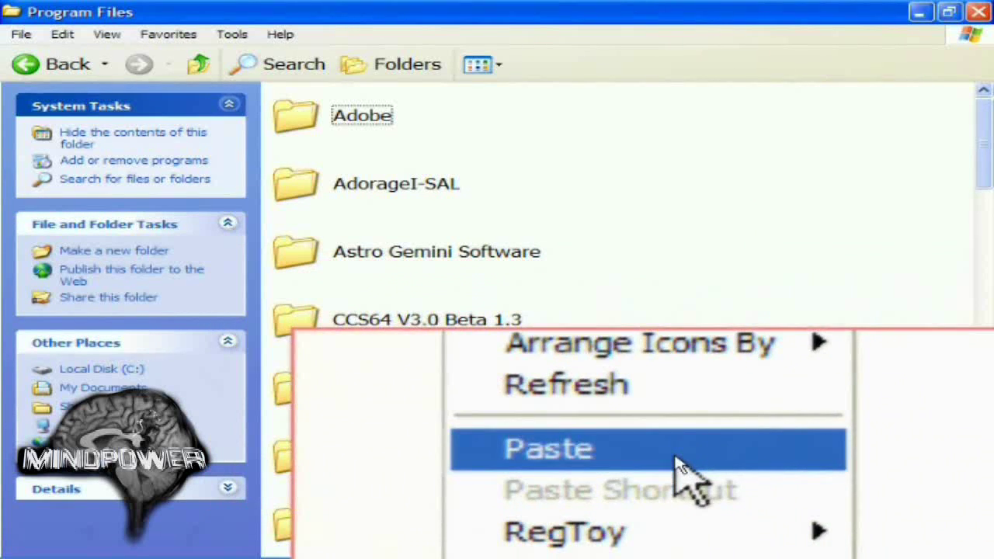
{"action": "mouse_move", "coordinate": [677, 519]}
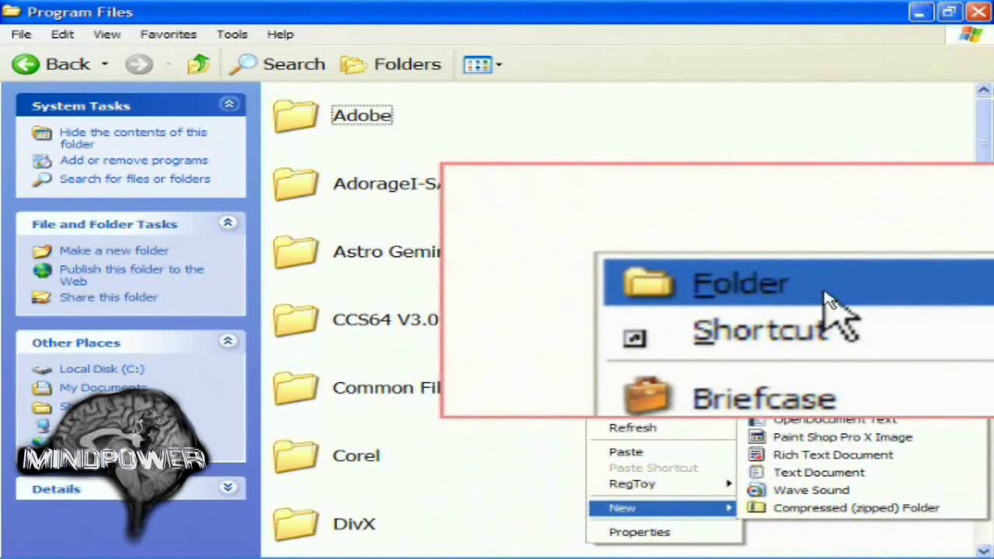
{"action": "left_click", "coordinate": [830, 299]}
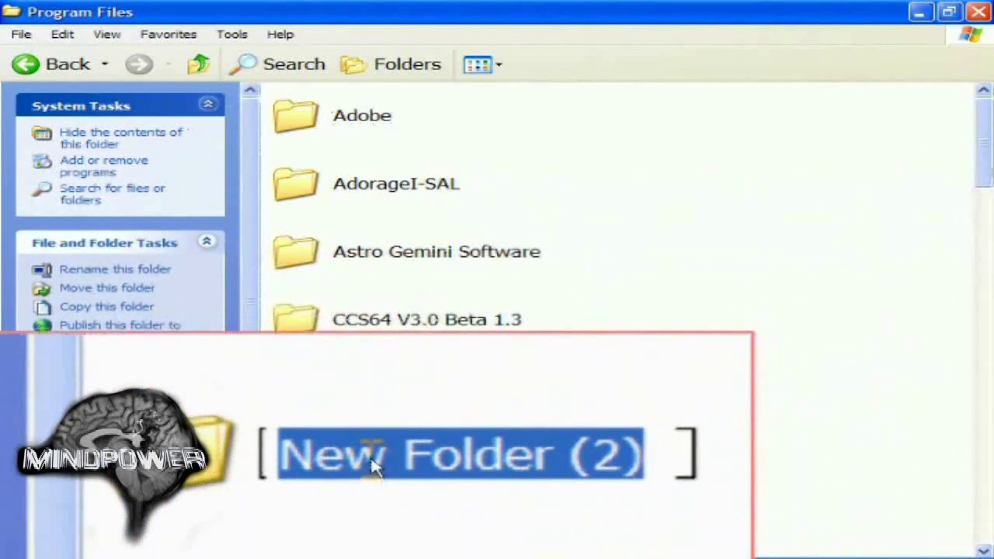
{"action": "type", "text": "Yod"}
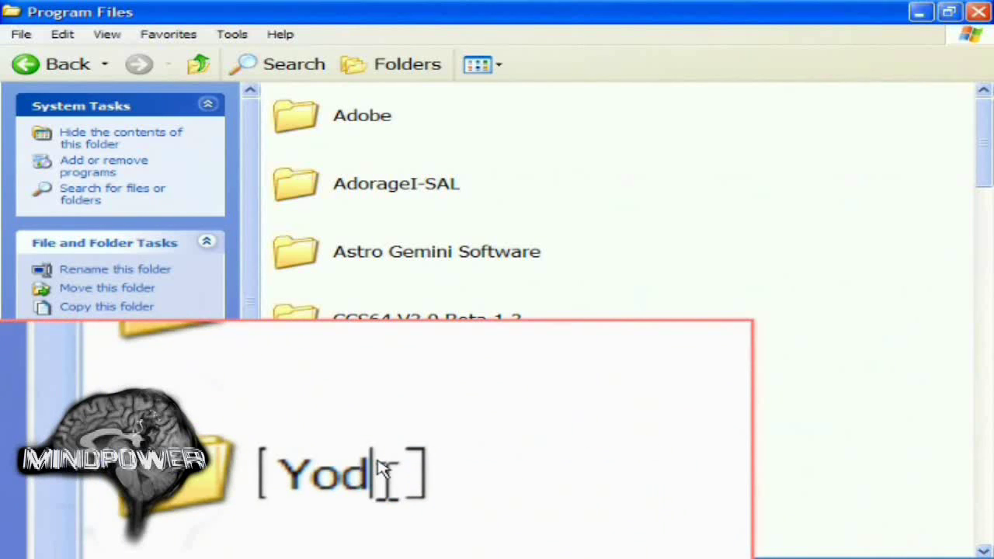
{"action": "type", "text": "m"}
{"action": "key", "text": "Return"}
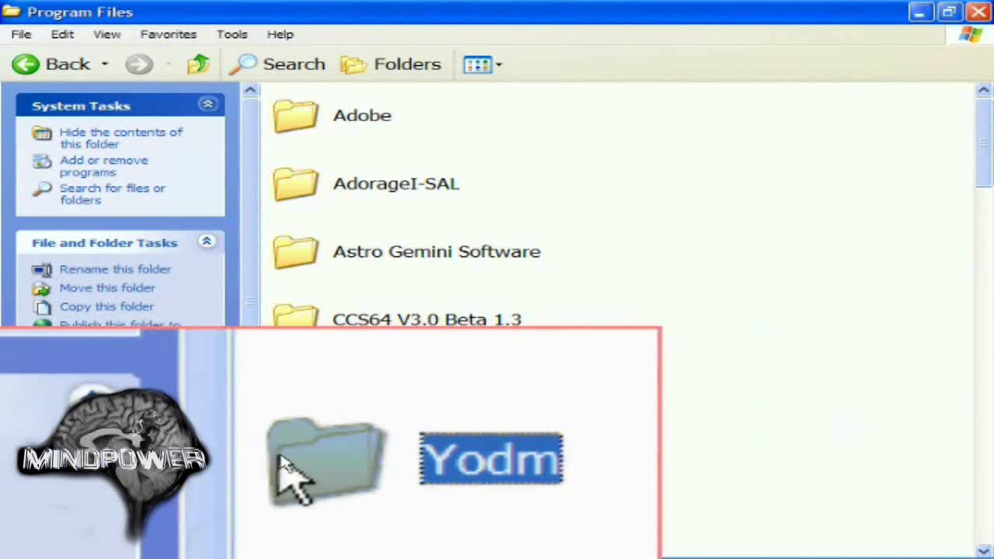
{"action": "double_click", "coordinate": [291, 463]}
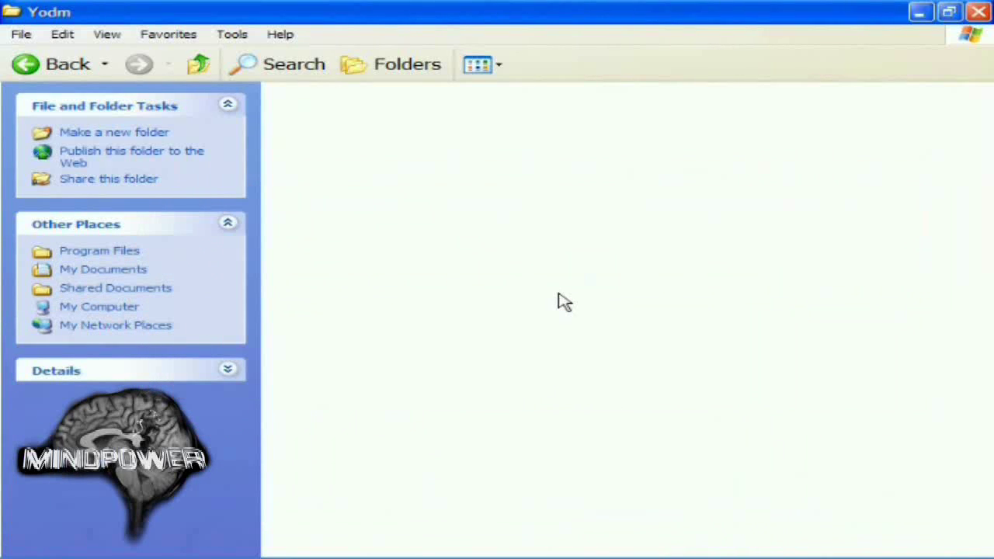
- Paste the copied program files into the empty Yodm folder
{"action": "right_click", "coordinate": [375, 185]}
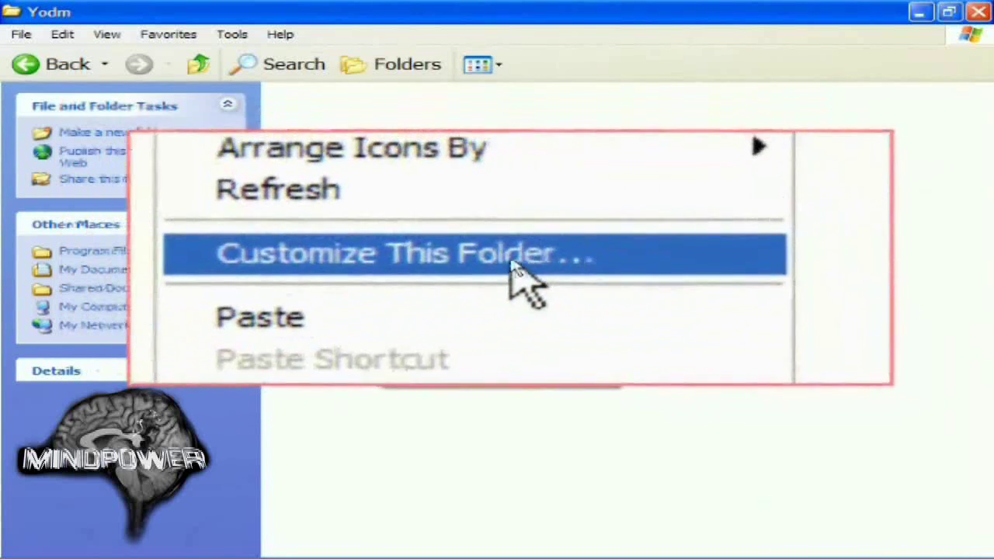
{"action": "left_click", "coordinate": [470, 288]}
{"action": "left_click", "coordinate": [544, 471]}
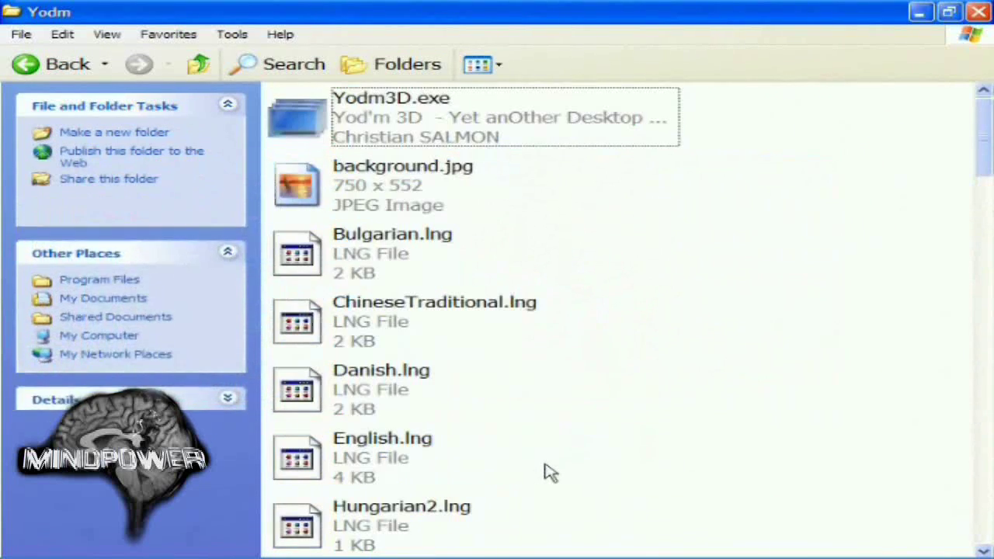
- Add a Start menu shortcut for Yodm3D.exe from the Yodm folder
{"action": "scroll", "coordinate": [549, 472], "scroll_direction": "down", "scroll_amount": 15}
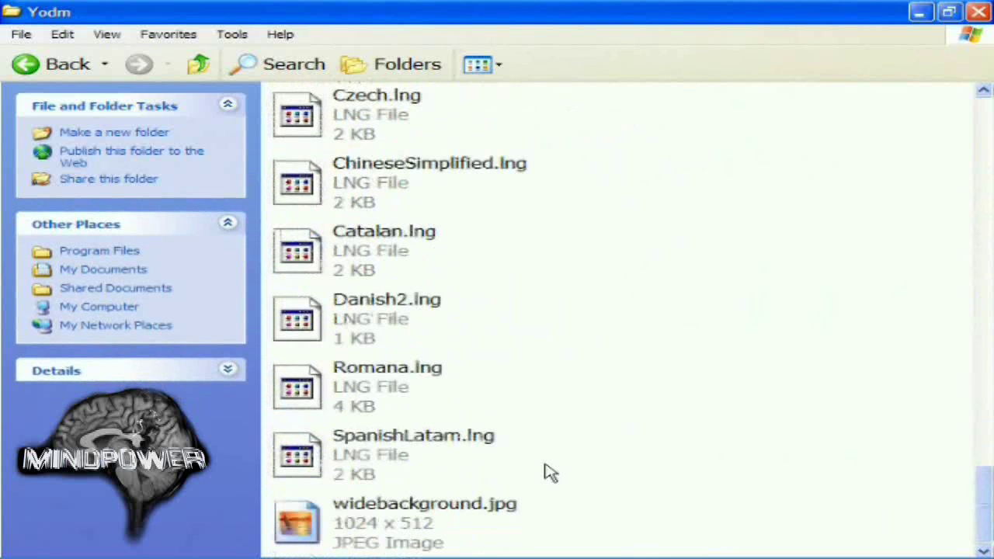
{"action": "scroll", "coordinate": [549, 472], "scroll_direction": "up", "scroll_amount": 10}
{"action": "scroll", "coordinate": [544, 471], "scroll_direction": "up", "scroll_amount": 10}
{"action": "mouse_move", "coordinate": [311, 122]}
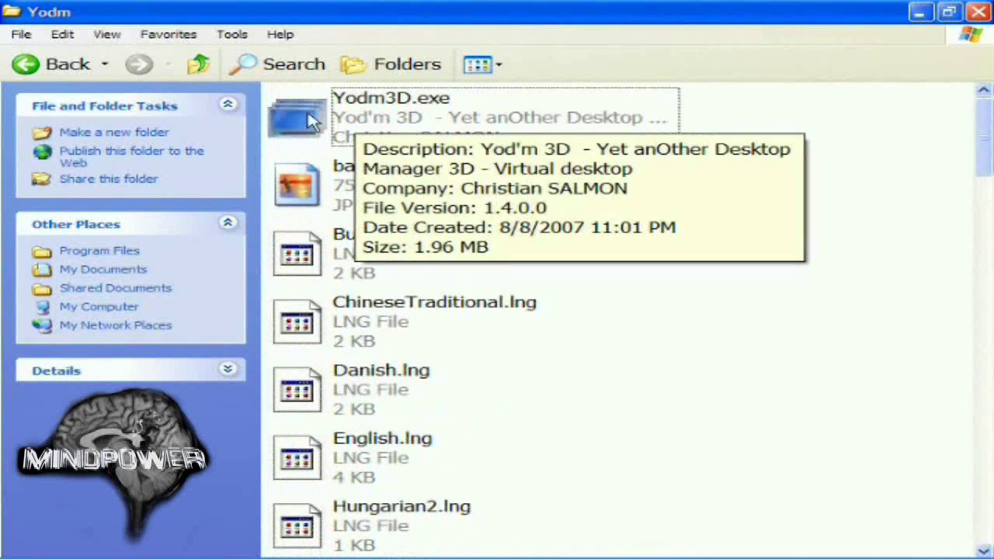
{"action": "left_click", "coordinate": [311, 122]}
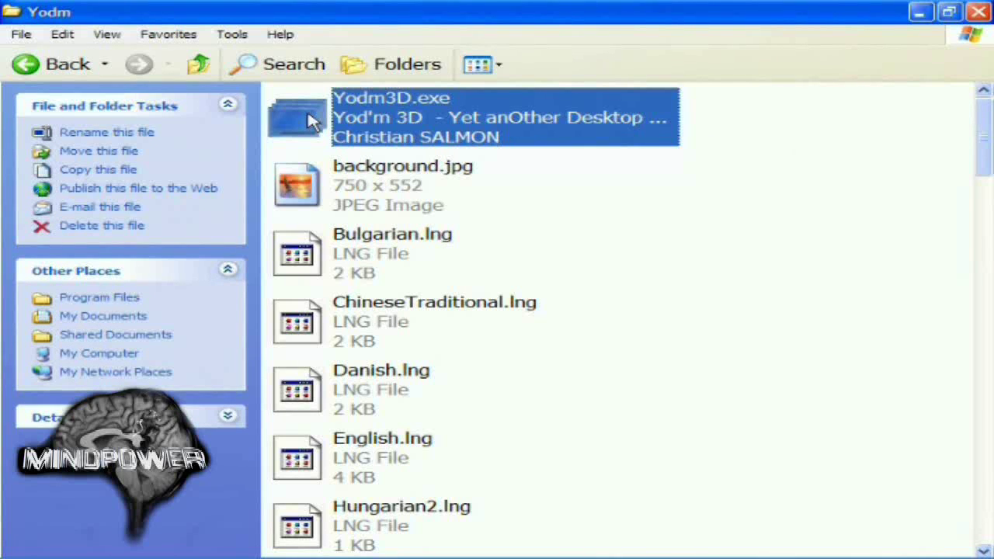
{"action": "left_click_drag", "start_coordinate": [311, 122], "coordinate": [66, 549]}
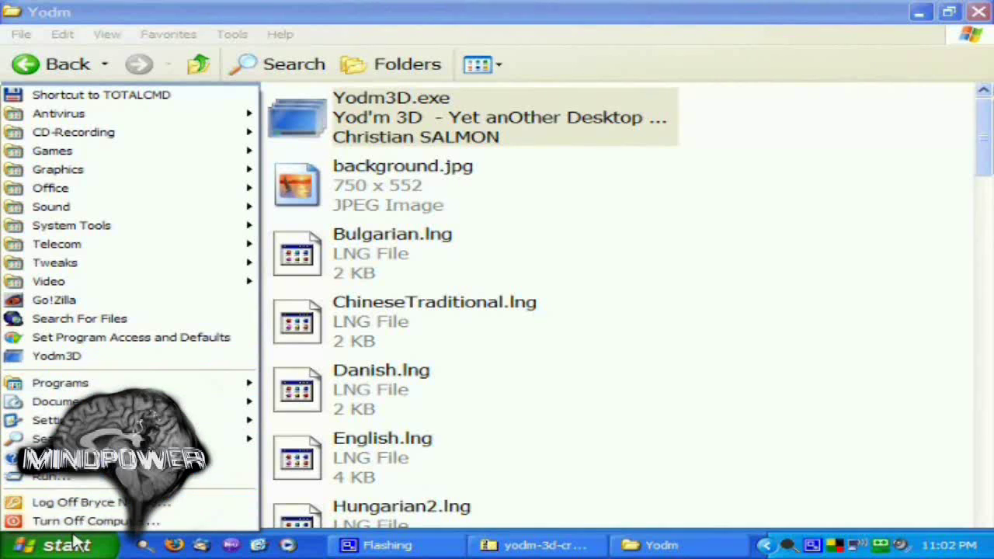
- Launch Yodm3D from its Start menu shortcut and set the program language to English
{"action": "left_click", "coordinate": [80, 366]}
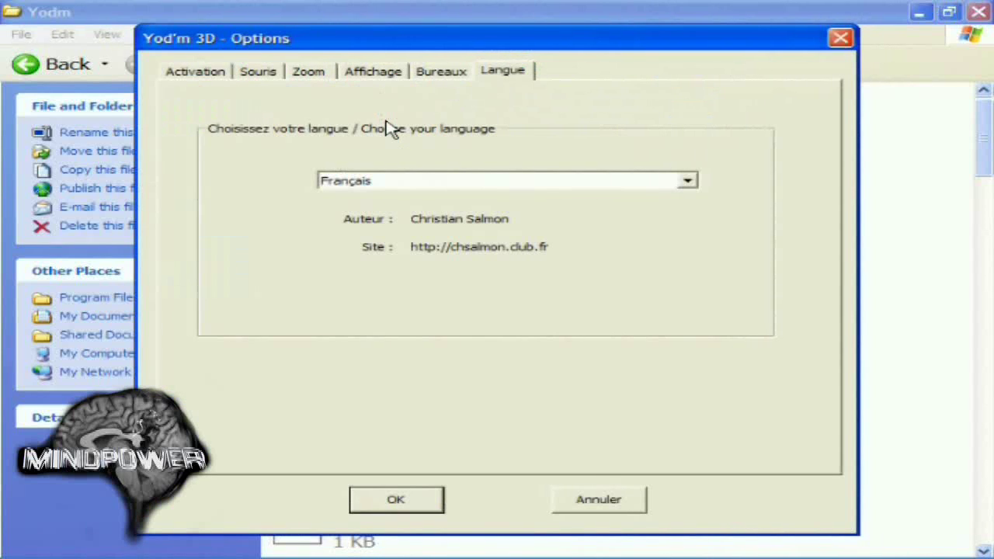
{"action": "left_click", "coordinate": [407, 191]}
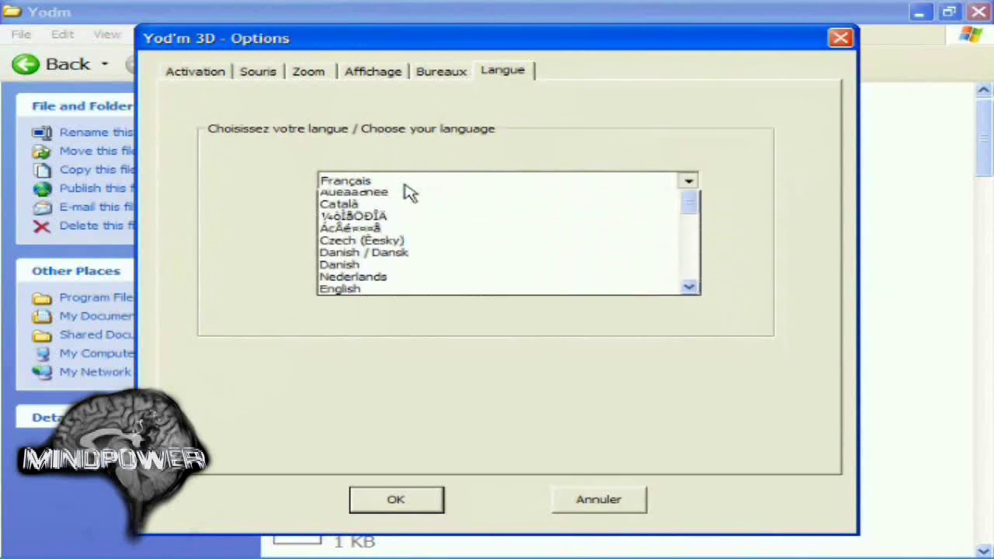
{"action": "key", "text": "g"}
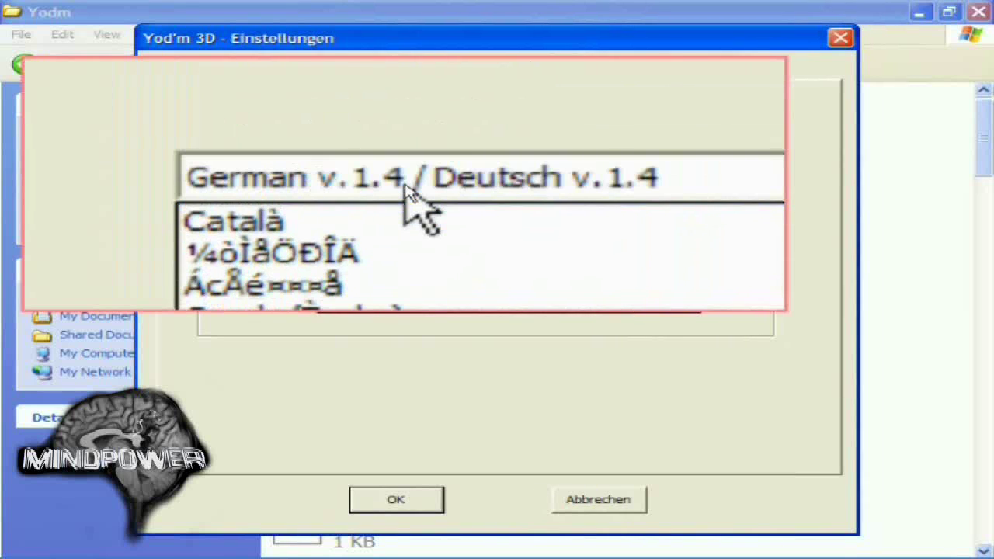
{"action": "scroll", "coordinate": [411, 202], "scroll_direction": "down", "scroll_amount": 1}
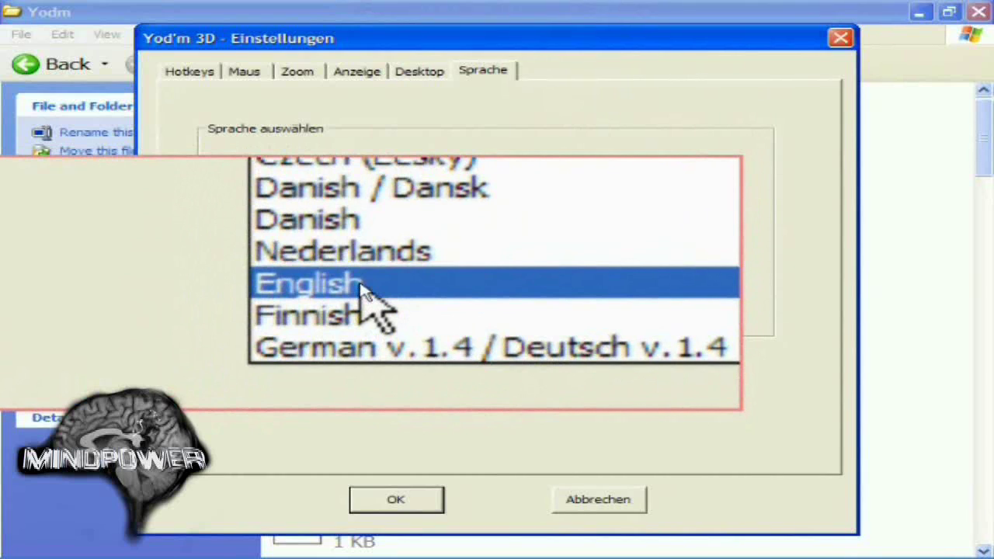
{"action": "left_click", "coordinate": [365, 285]}
- Examine the desktop option for managing icons for each desktop
{"action": "left_click", "coordinate": [451, 70]}
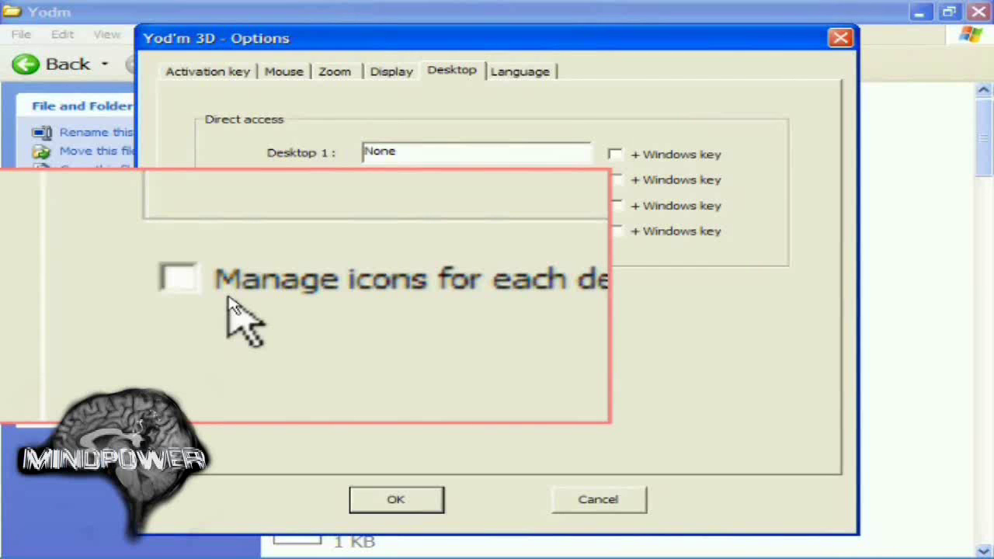
{"action": "left_click", "coordinate": [230, 301]}
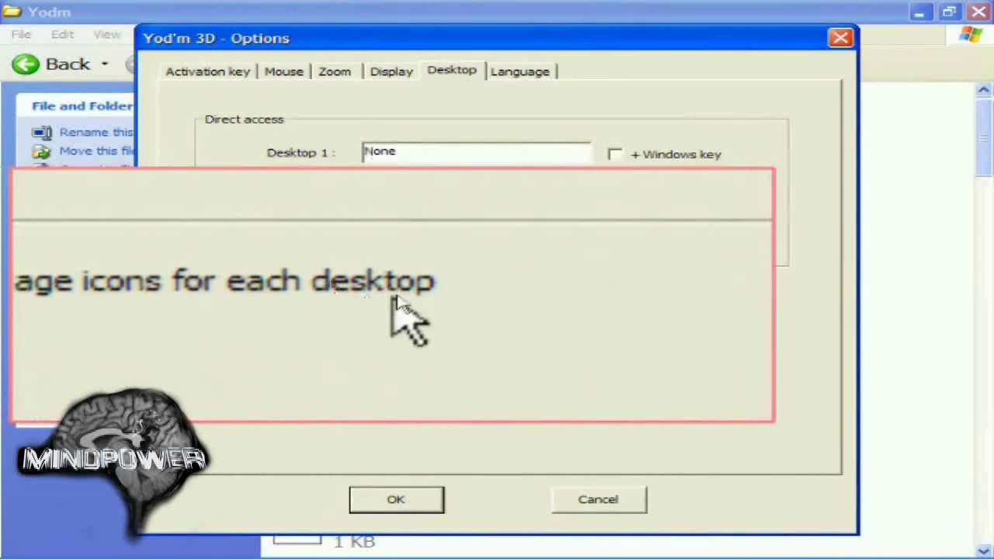
- Choose the standard background for the cube display and set the cube transparency to 61%
{"action": "left_click", "coordinate": [392, 71]}
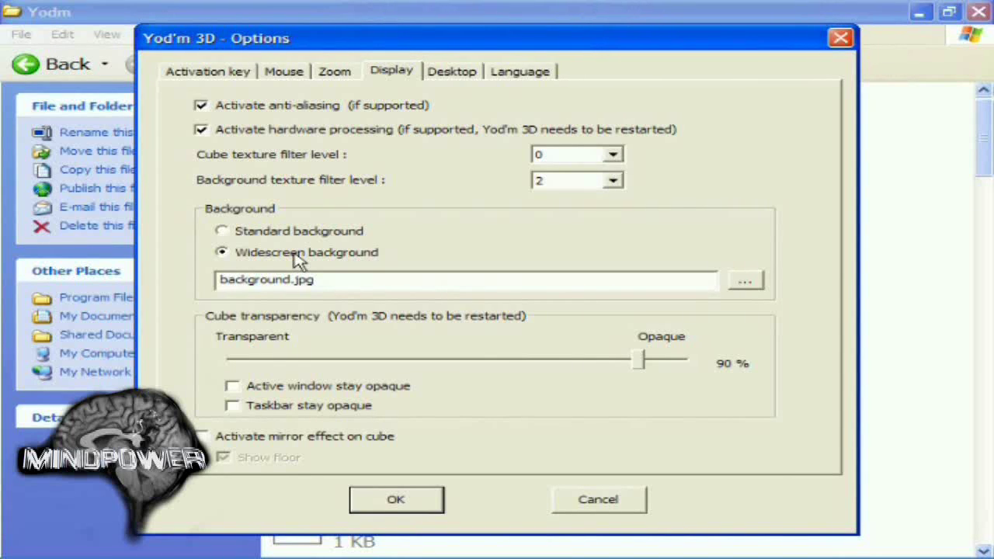
{"action": "left_click", "coordinate": [223, 233]}
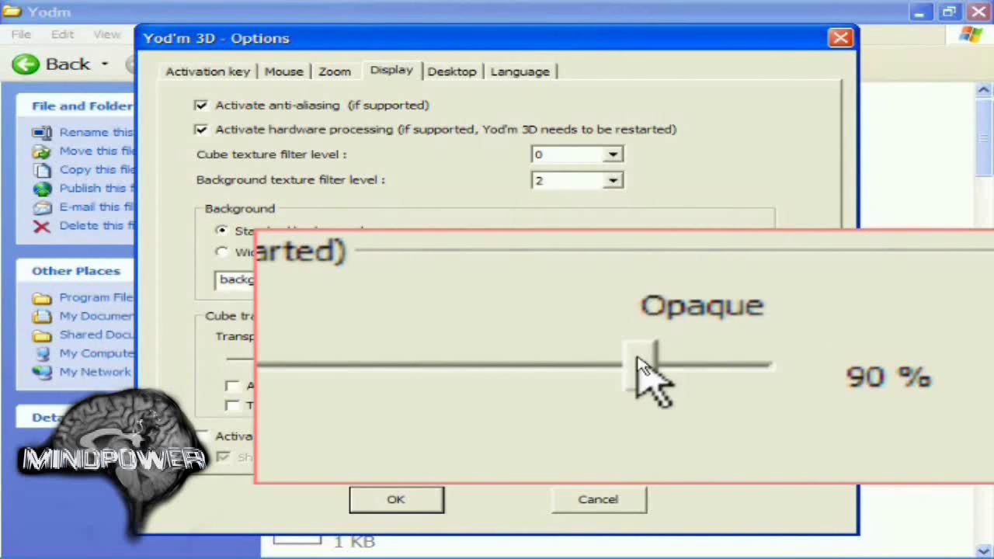
{"action": "left_click_drag", "start_coordinate": [639, 359], "coordinate": [509, 359]}
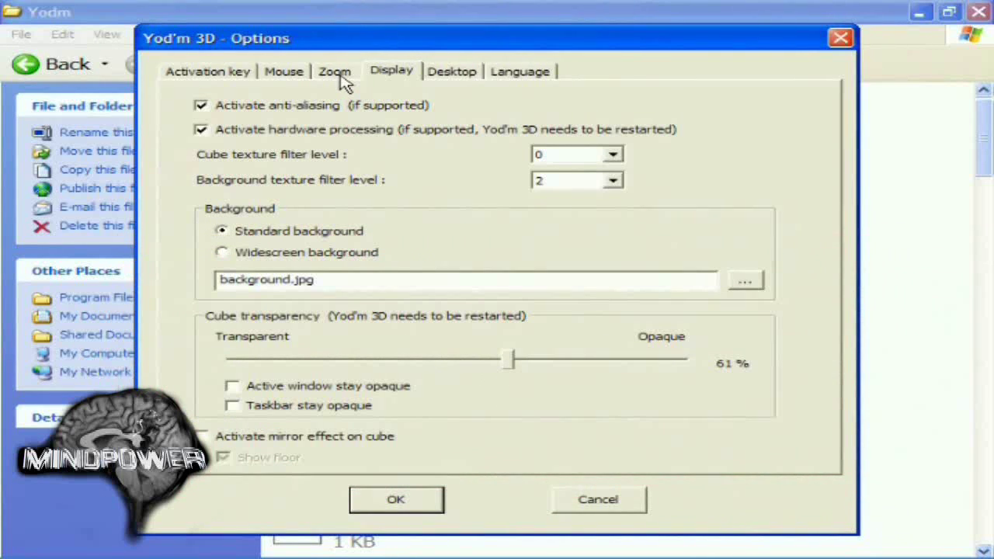
- Set the zoom for a held hotkey to 0.98, zoom when moving windows to 1.39, rotation speed to 0.26 and zoom speed to 0.20
{"action": "left_click", "coordinate": [341, 77]}
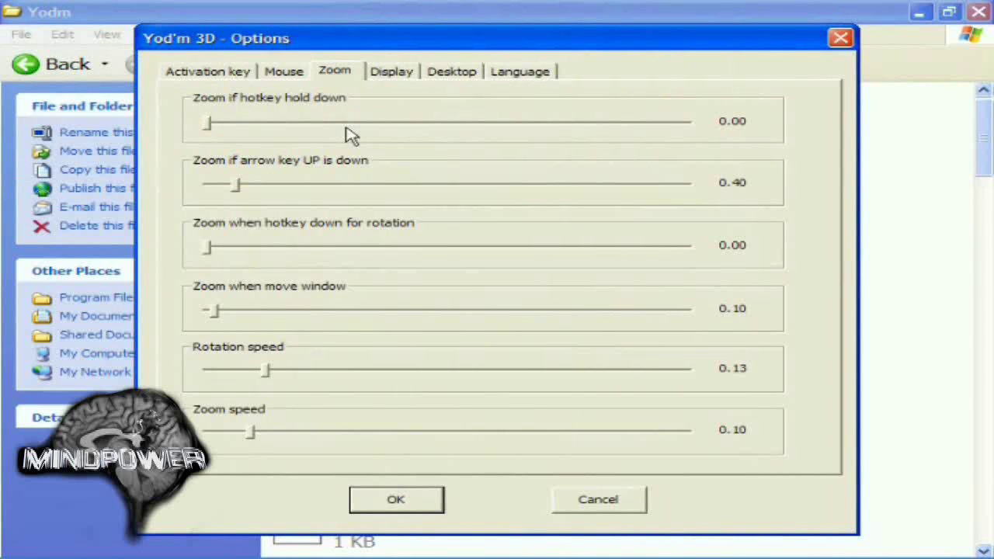
{"action": "left_click_drag", "start_coordinate": [206, 126], "coordinate": [281, 128]}
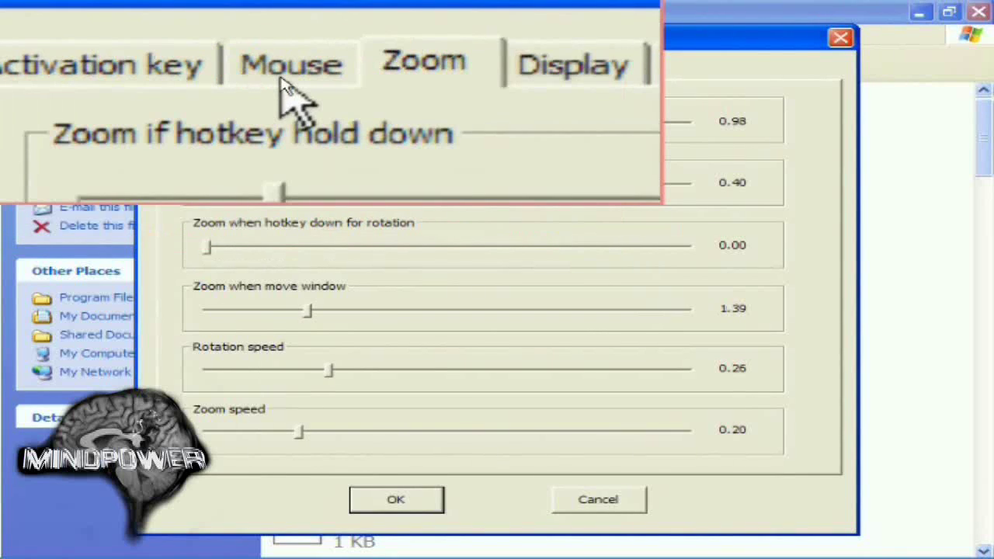
- Enable cube activation at the upper-left desktop corner, disable it on middle click, and enable desktop switching on mouse wheel
{"action": "left_click", "coordinate": [281, 75]}
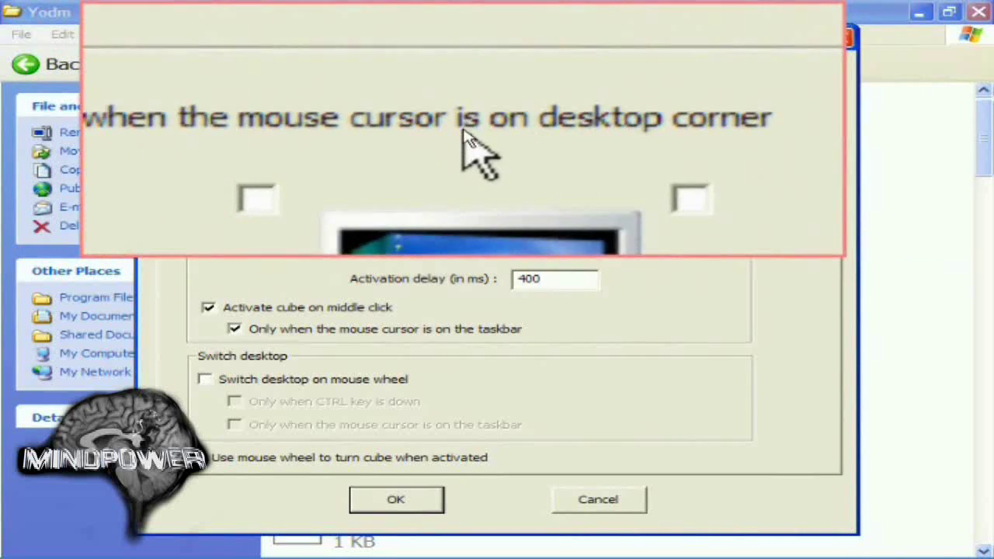
{"action": "left_click", "coordinate": [388, 155]}
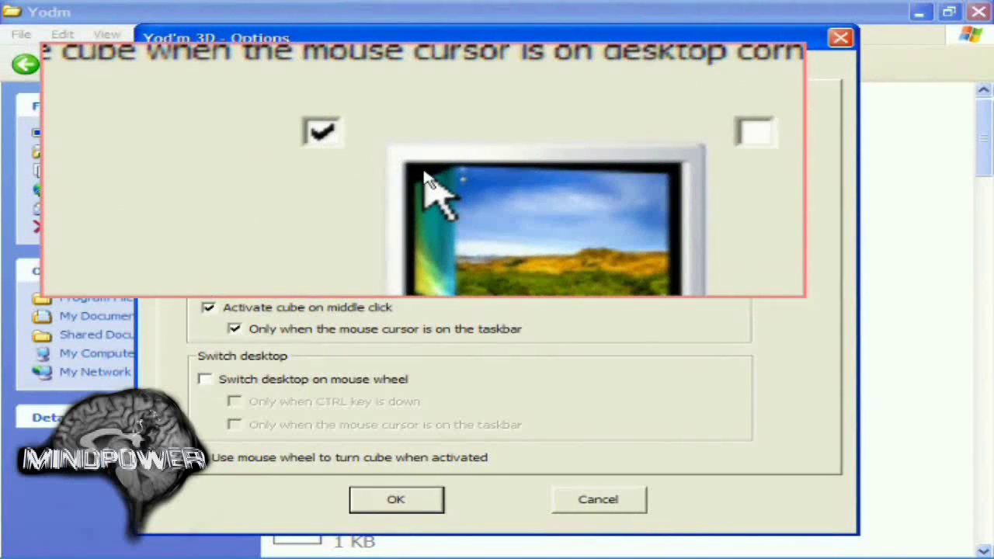
{"action": "left_click", "coordinate": [208, 306]}
{"action": "left_click", "coordinate": [204, 379]}
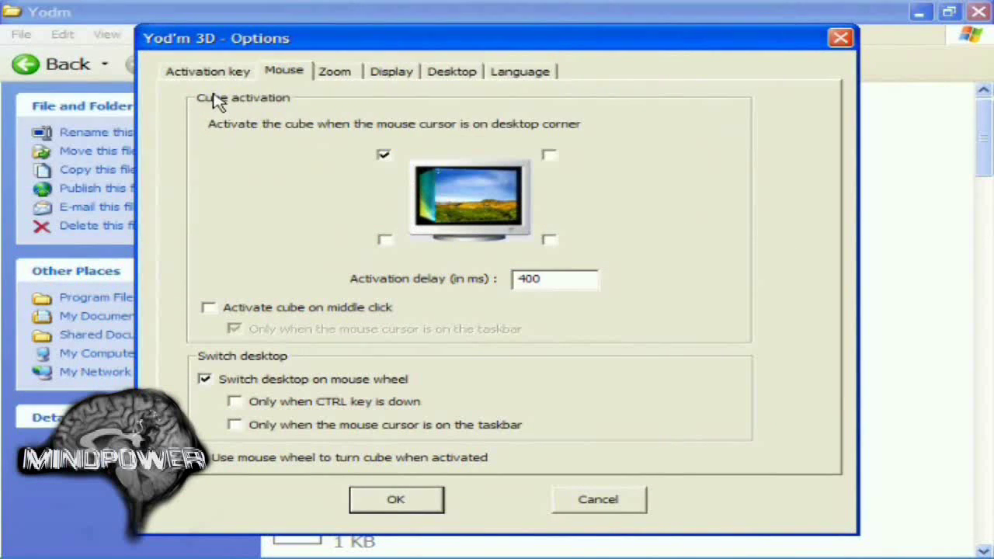
- Enable Start with Windows and Auto turn cube when window move out of screen, and save the Yod'm 3D options
{"action": "left_click", "coordinate": [218, 85]}
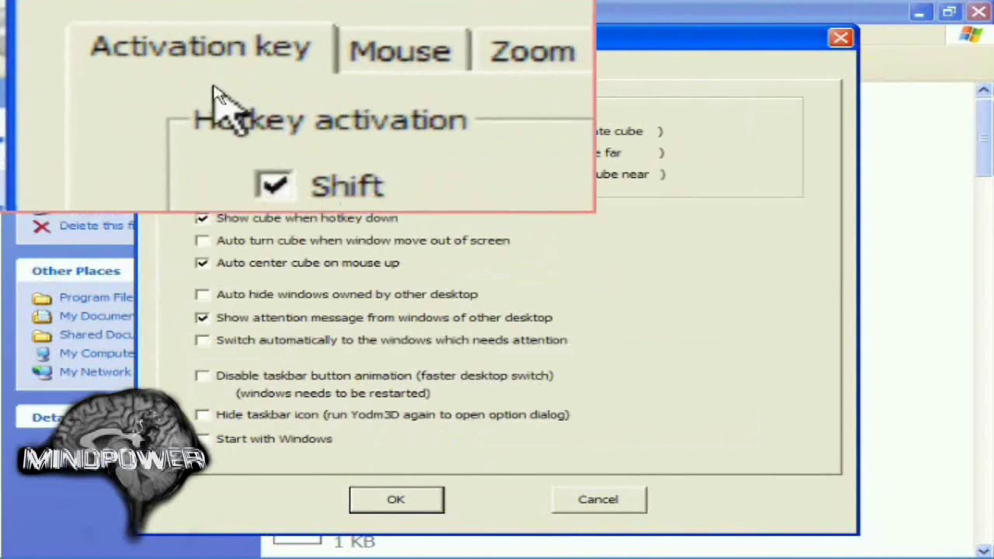
{"action": "left_click", "coordinate": [237, 132]}
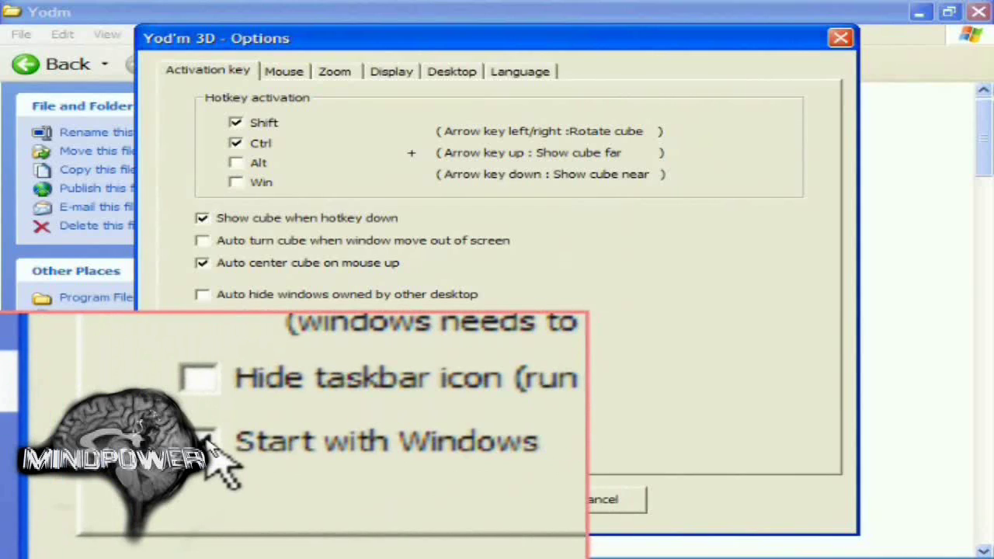
{"action": "left_click", "coordinate": [248, 442]}
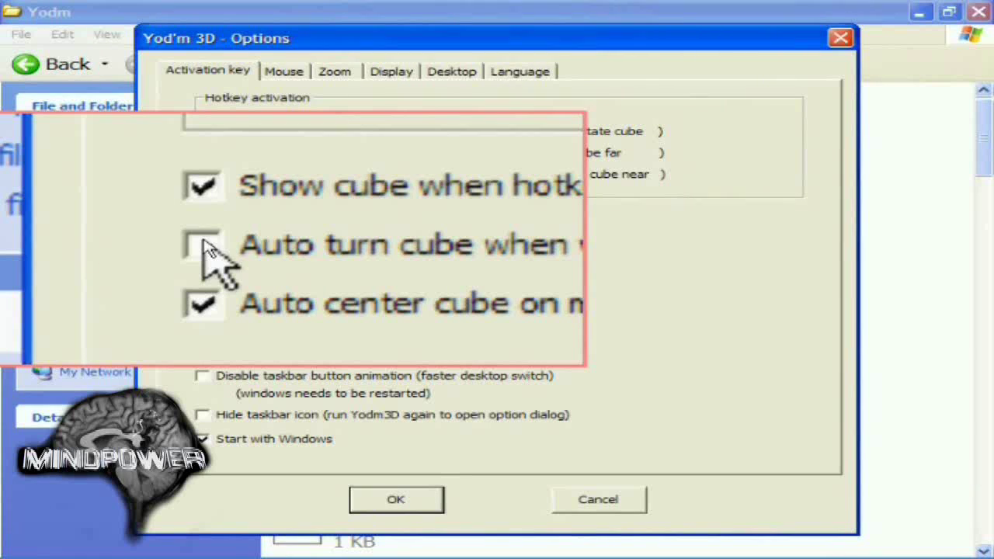
{"action": "left_click", "coordinate": [203, 243]}
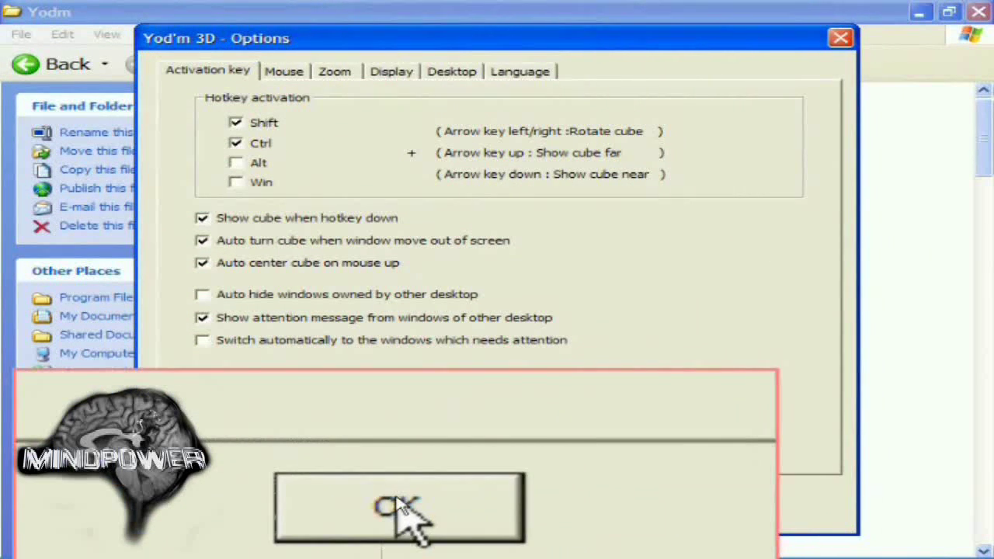
{"action": "left_click", "coordinate": [397, 503]}
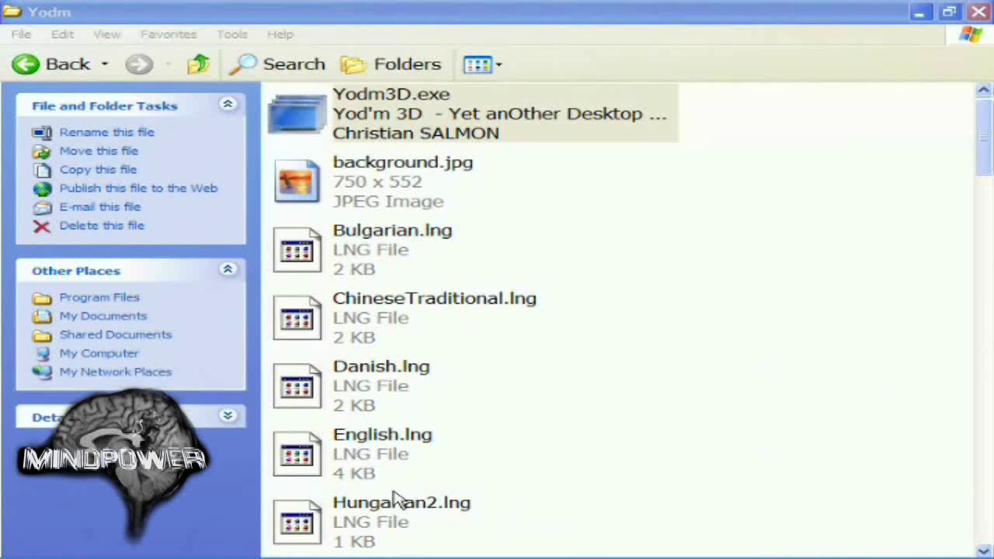
- Close the Yodm folder and the yodm-3d zip archive windows
{"action": "left_click", "coordinate": [979, 11]}
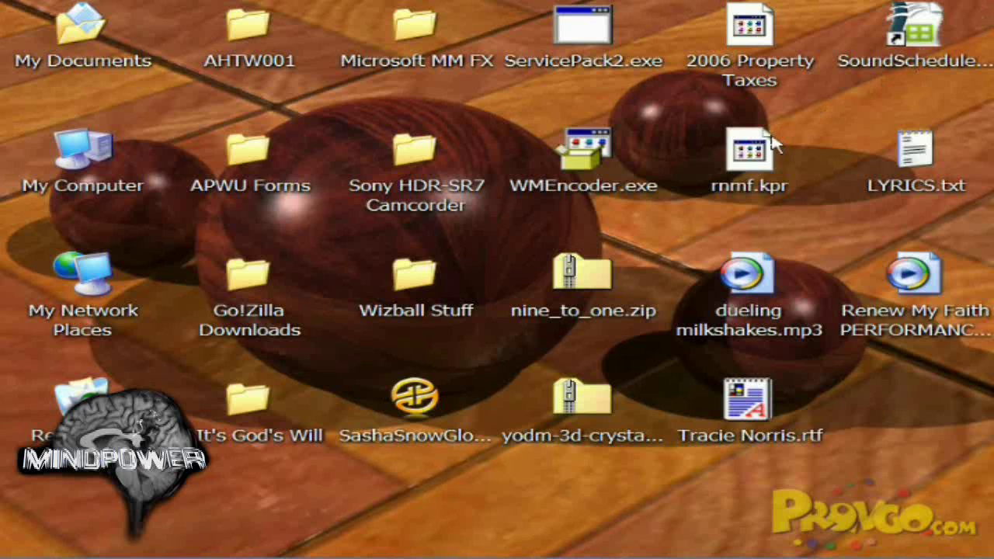
{"action": "left_click", "coordinate": [625, 546]}
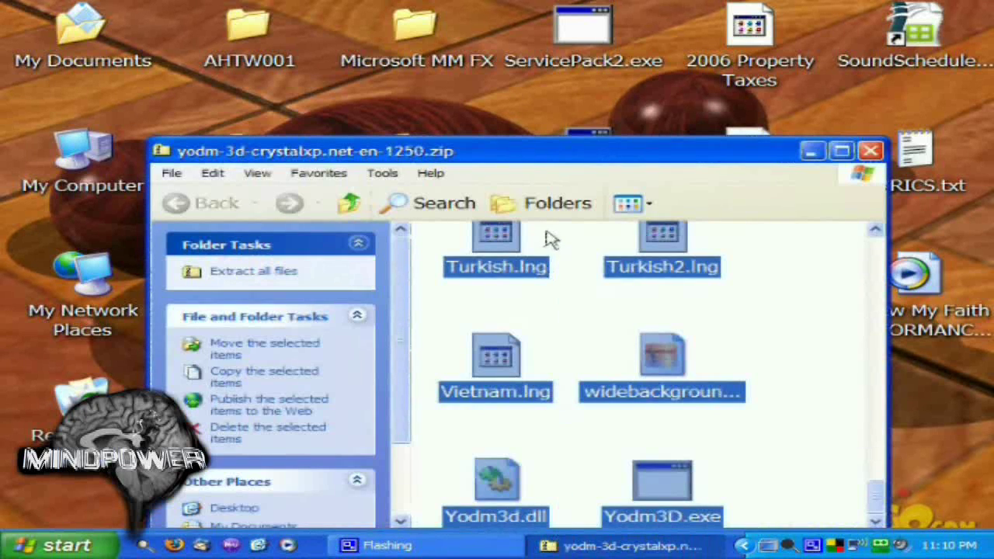
{"action": "left_click", "coordinate": [871, 151]}
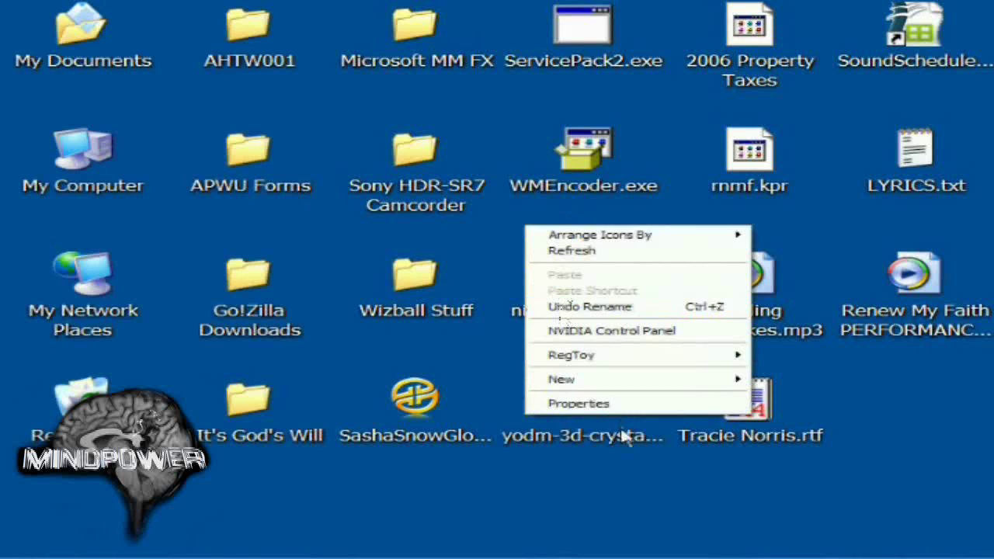
- Apply Vortec space as the background of the current virtual desktop through the display properties
{"action": "left_click", "coordinate": [619, 404]}
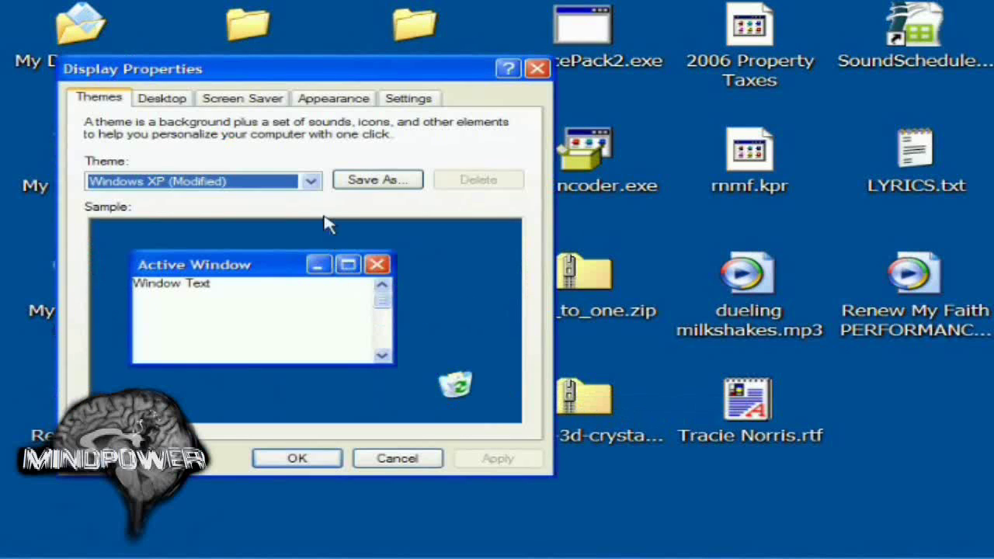
{"action": "left_click", "coordinate": [163, 98]}
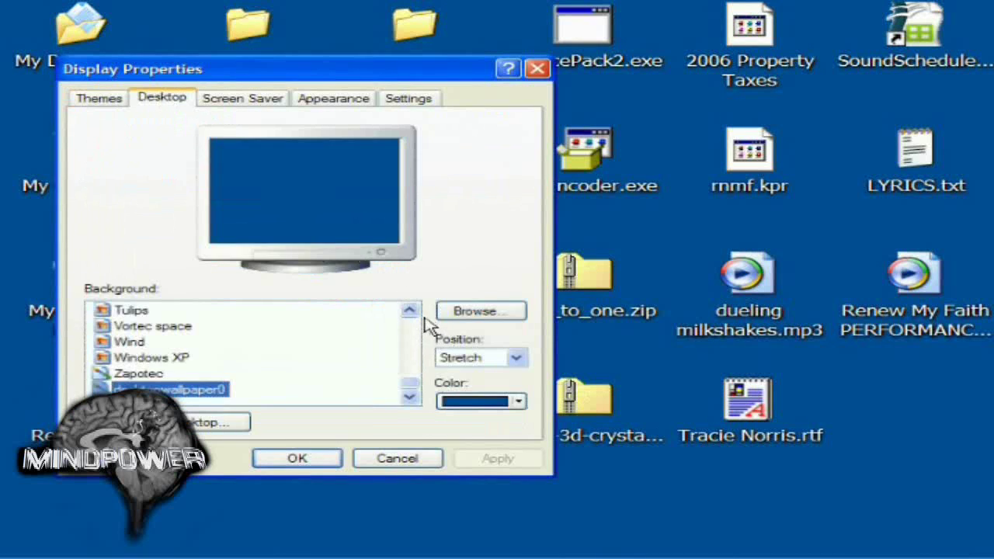
{"action": "left_click", "coordinate": [204, 330]}
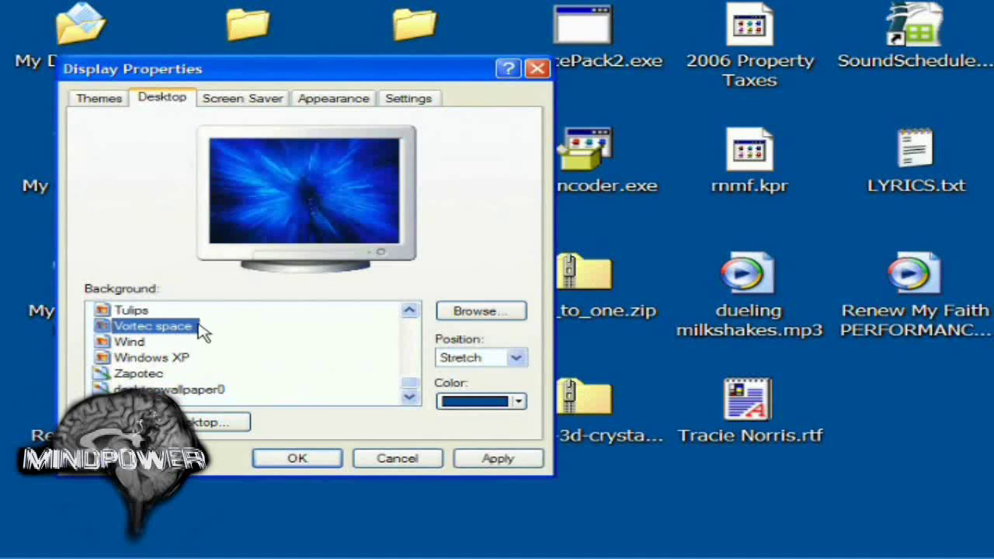
{"action": "left_click", "coordinate": [498, 457]}
{"action": "left_click", "coordinate": [337, 460]}
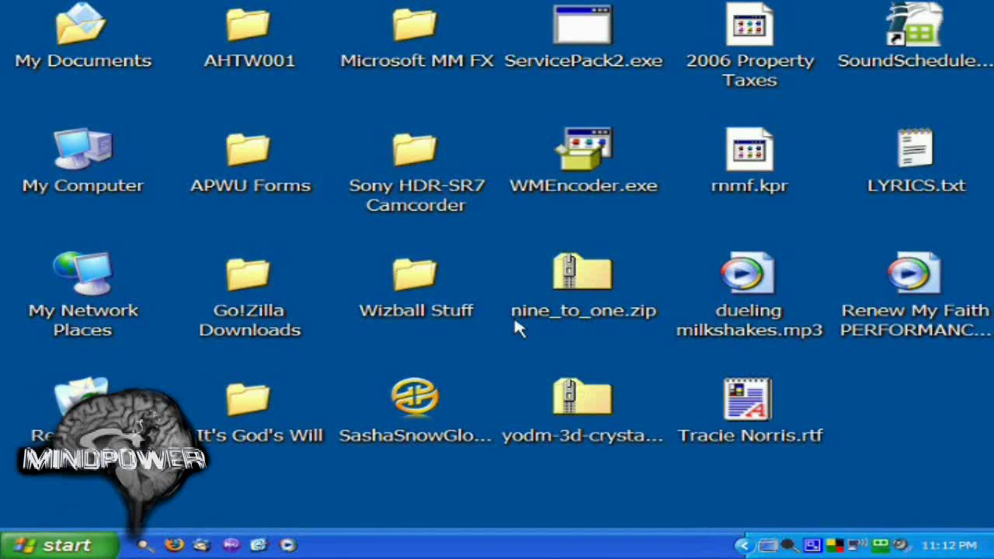
- Apply Stonehenge as the background of the current virtual desktop and close the display properties
{"action": "right_click", "coordinate": [504, 342]}
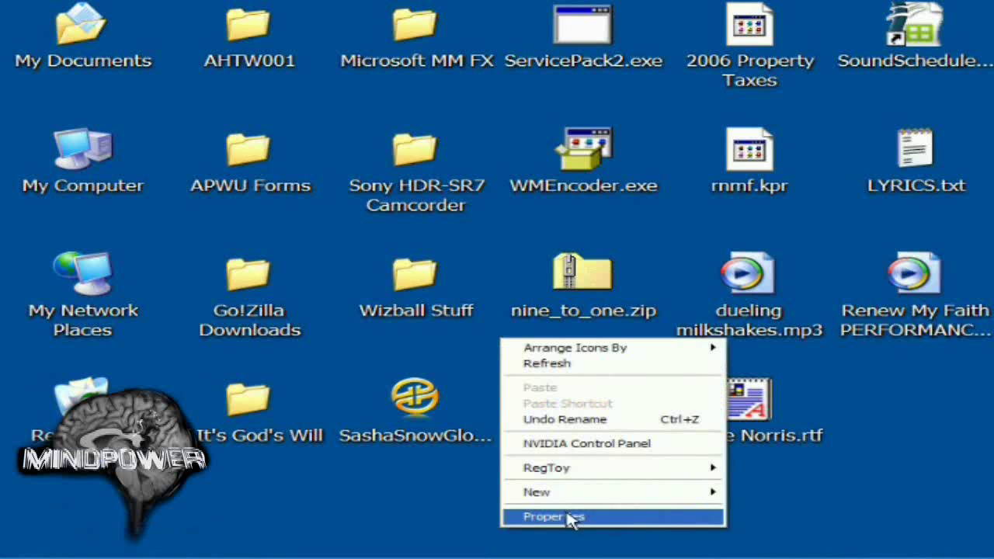
{"action": "left_click", "coordinate": [571, 518]}
{"action": "left_click", "coordinate": [186, 129]}
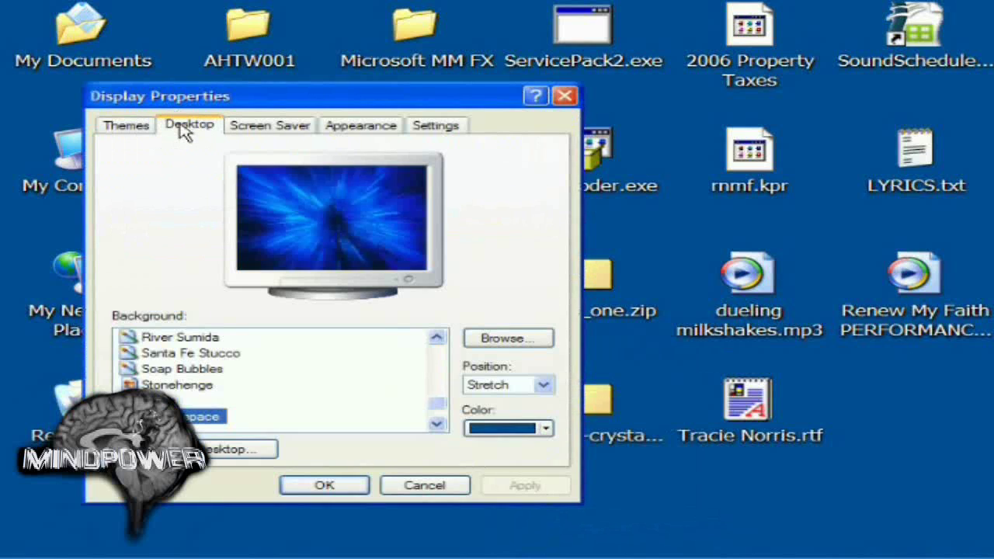
{"action": "left_click", "coordinate": [223, 356]}
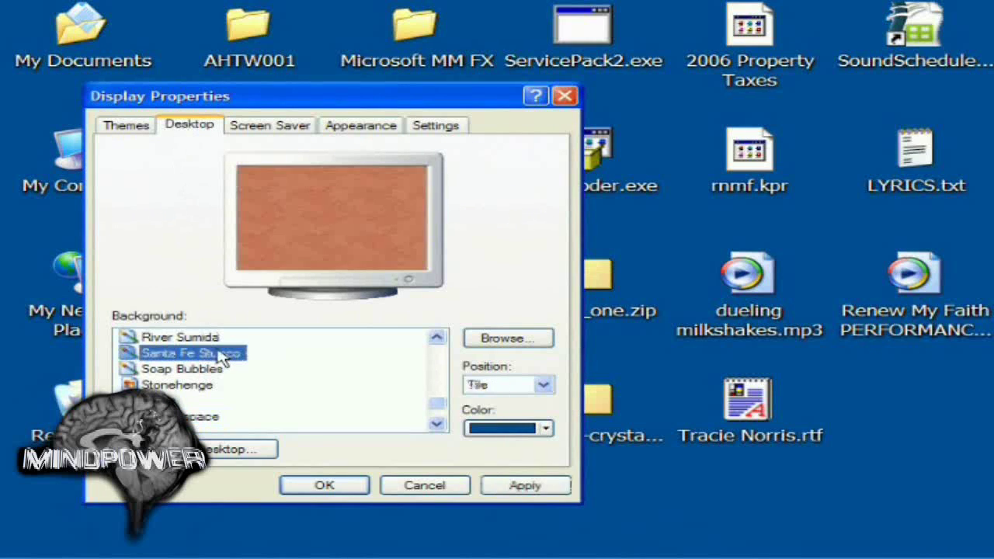
{"action": "left_click", "coordinate": [177, 384]}
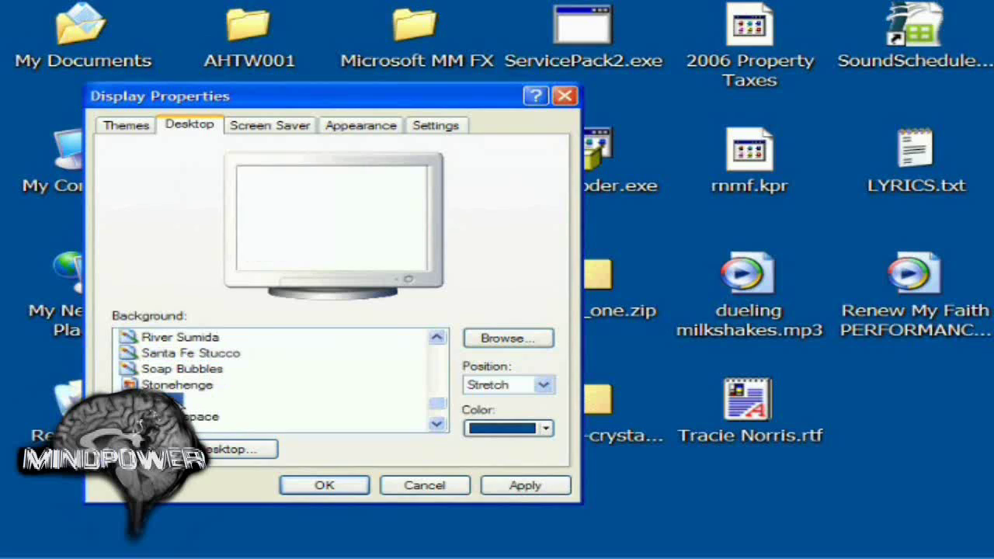
{"action": "left_click", "coordinate": [526, 486]}
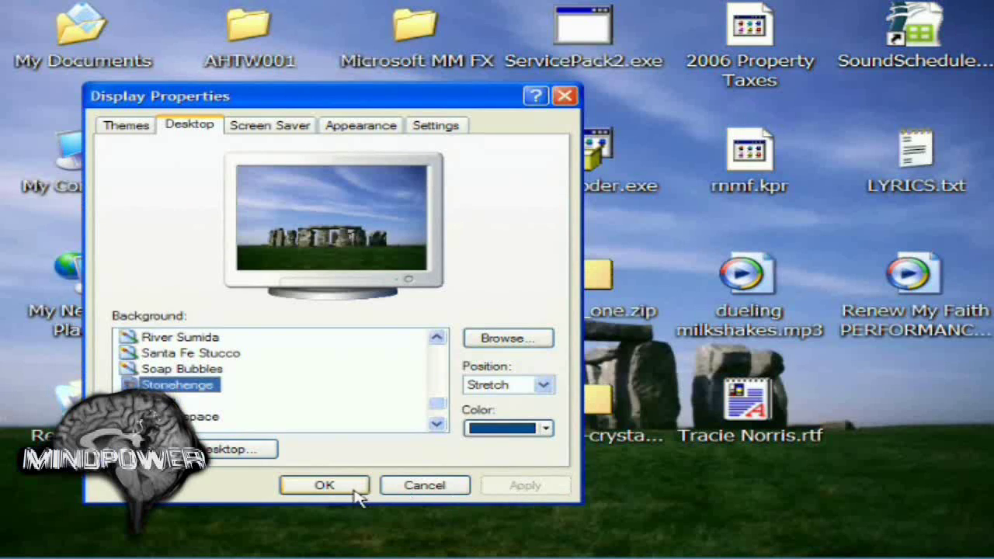
{"action": "left_click", "coordinate": [325, 485]}
- Switch to the virtual desktop with the green hill background and launch Windows Movie Maker there
{"action": "key", "text": "ctrl+shift+Down"}
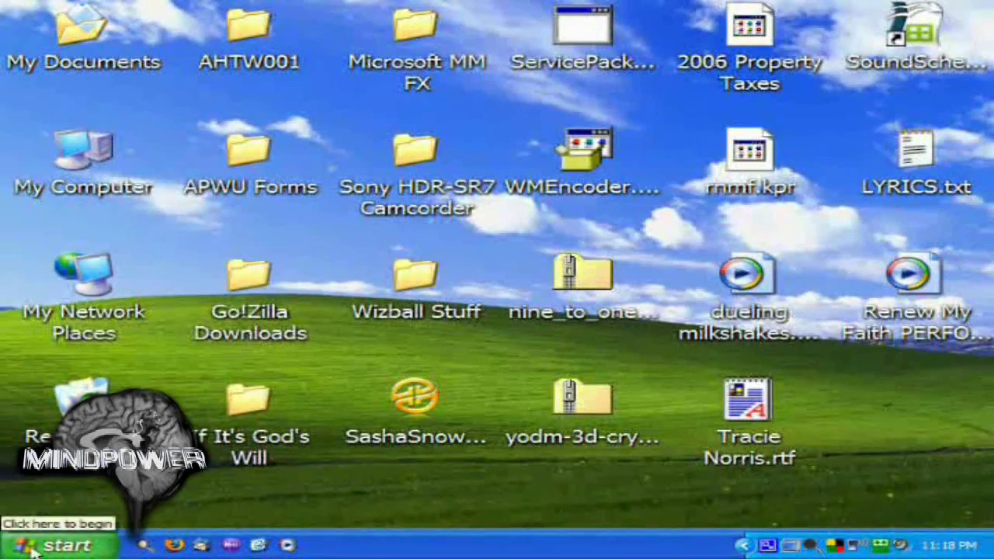
{"action": "left_click", "coordinate": [37, 547]}
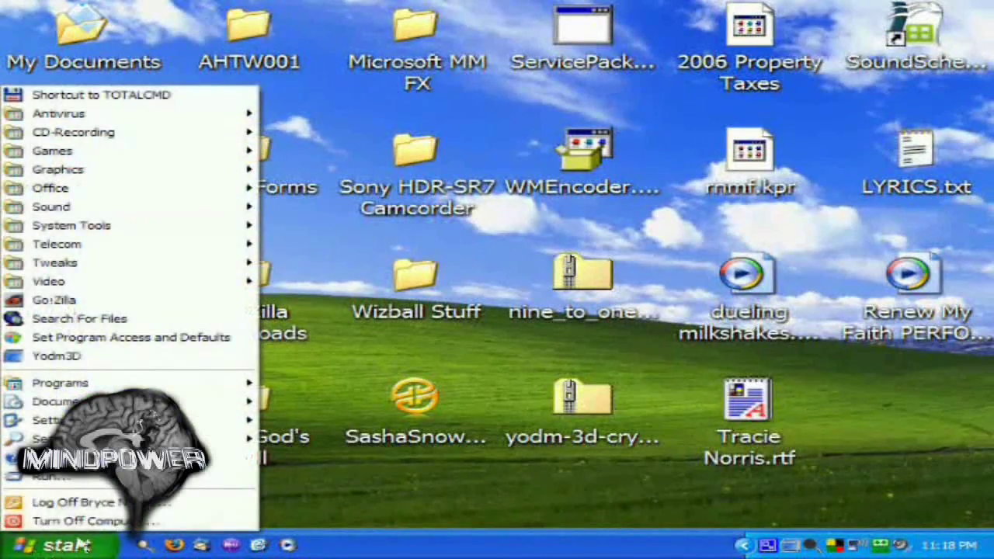
{"action": "mouse_move", "coordinate": [177, 286]}
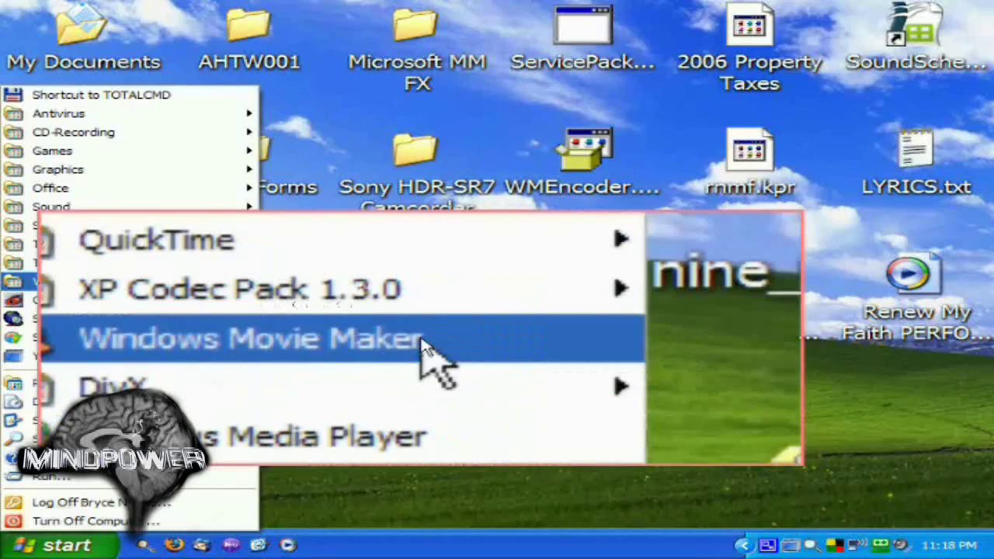
{"action": "left_click", "coordinate": [426, 345]}
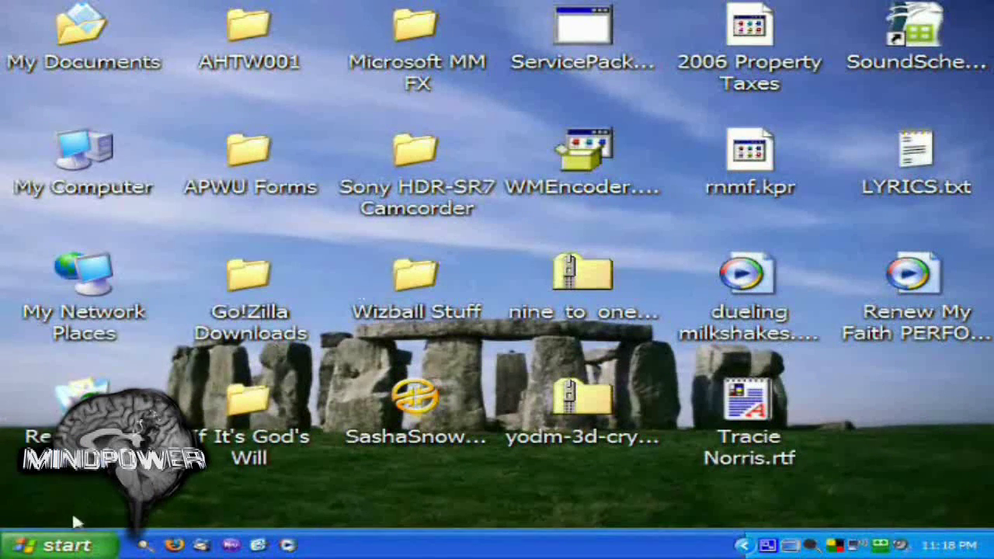
- Launch Cool Edit Pro on the Stonehenge desktop and open the M2U00051 T01 audio file from the CAM CLIPS folder
{"action": "left_click", "coordinate": [70, 545]}
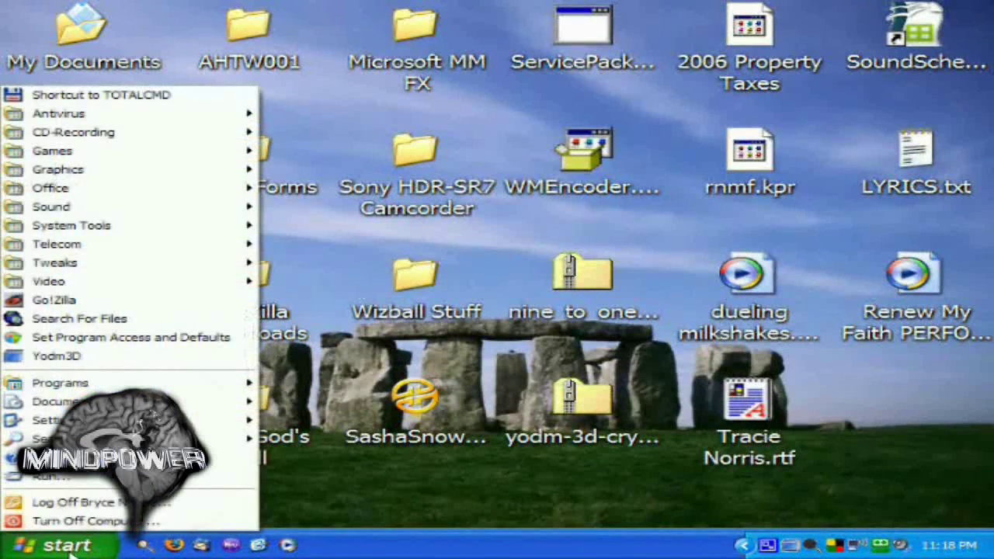
{"action": "mouse_move", "coordinate": [116, 207]}
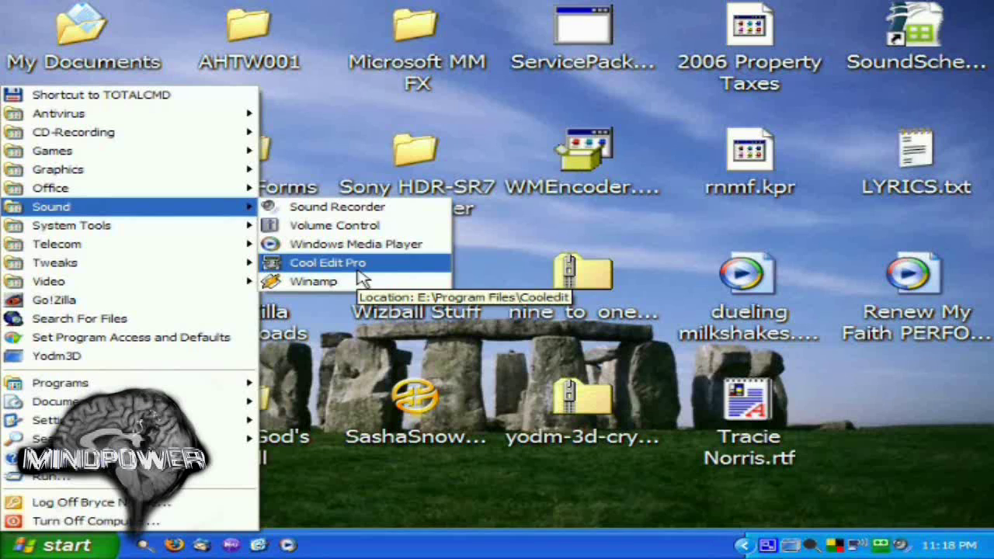
{"action": "left_click", "coordinate": [360, 269]}
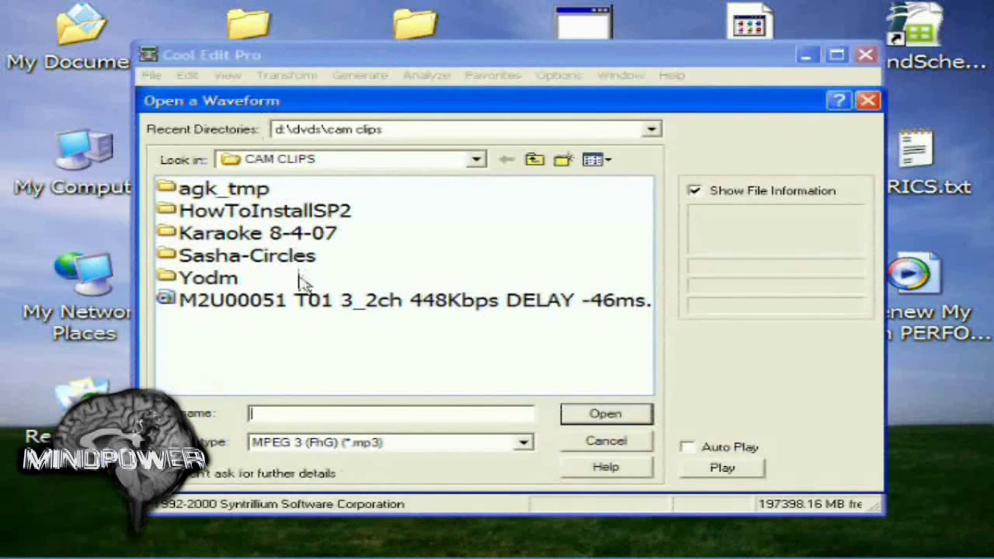
{"action": "double_click", "coordinate": [313, 302]}
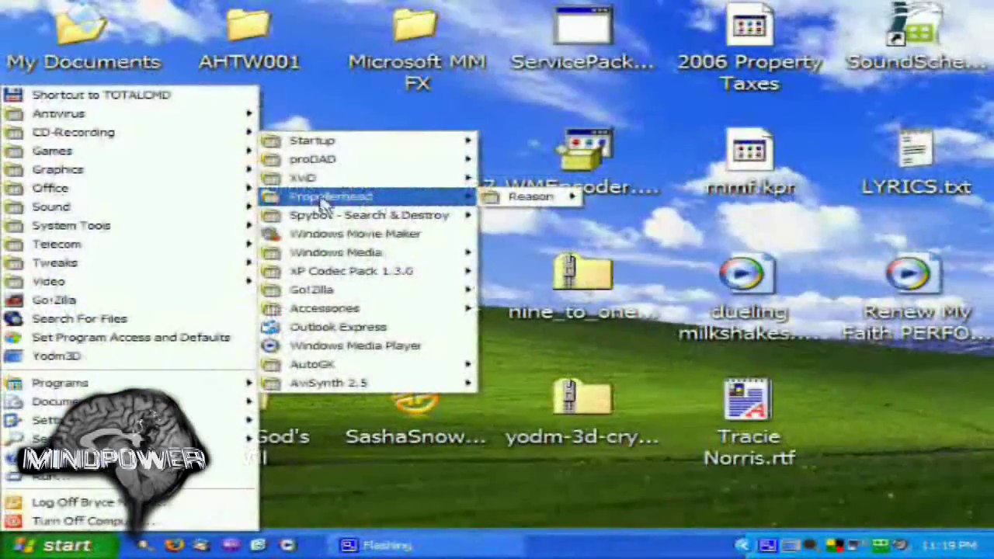
- Launch Propellerhead Reason on the green hill desktop and start playback of the Techsas.rns song
{"action": "mouse_move", "coordinate": [548, 196]}
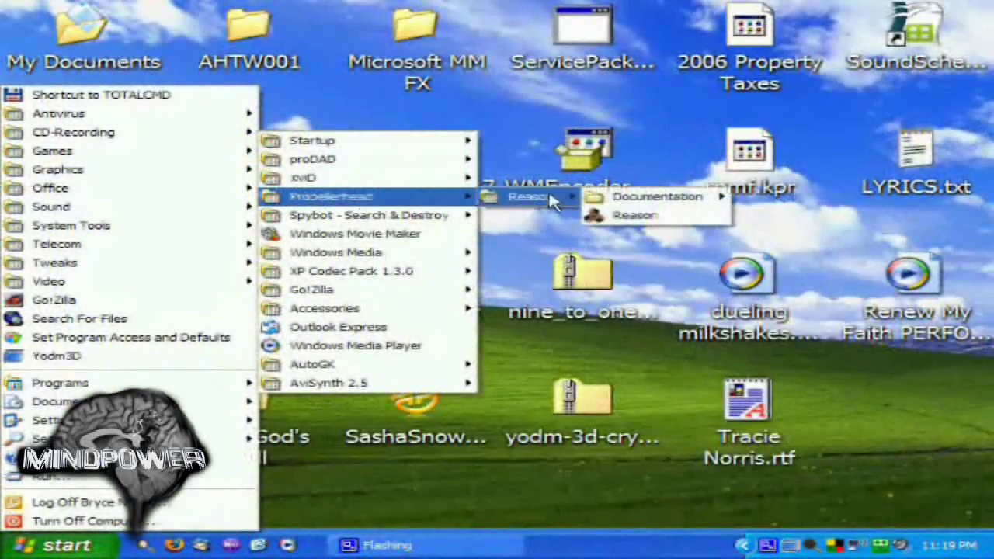
{"action": "left_click", "coordinate": [633, 216]}
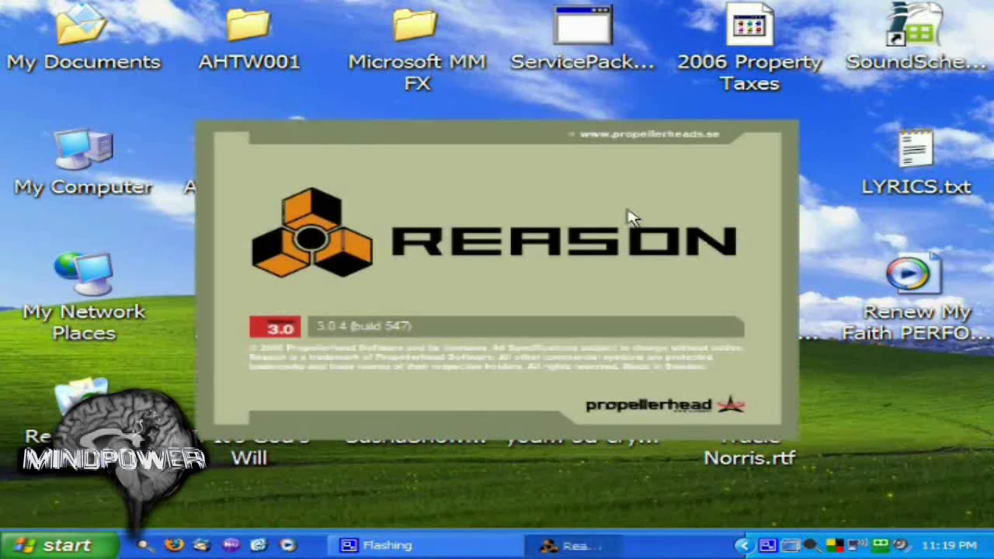
{"action": "key", "text": "space"}
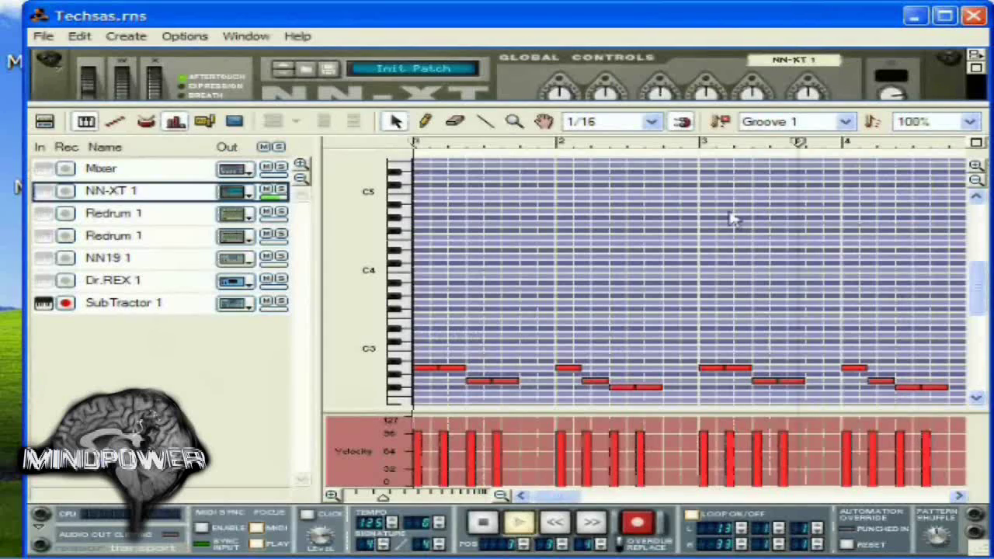